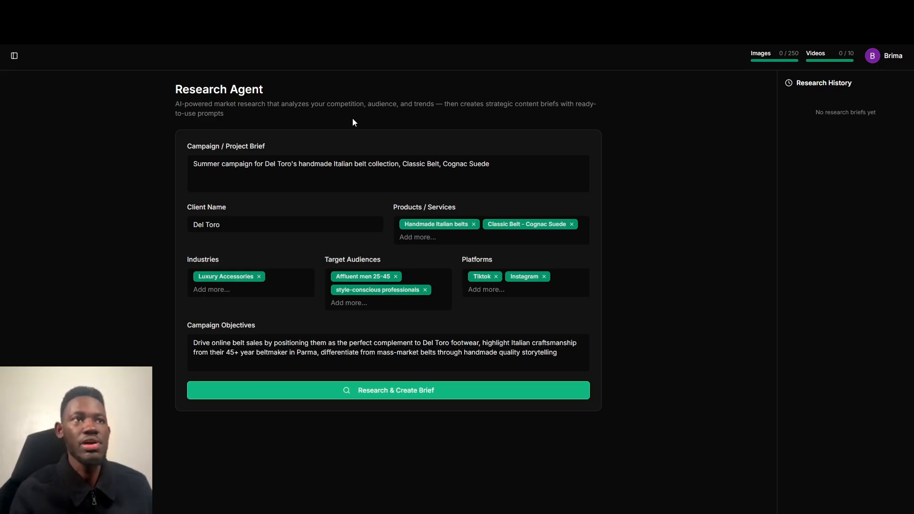
- Switch to the Del Toro store page and look over the Classic Belt - Cognac Suede product listing
left_click(219, 8)
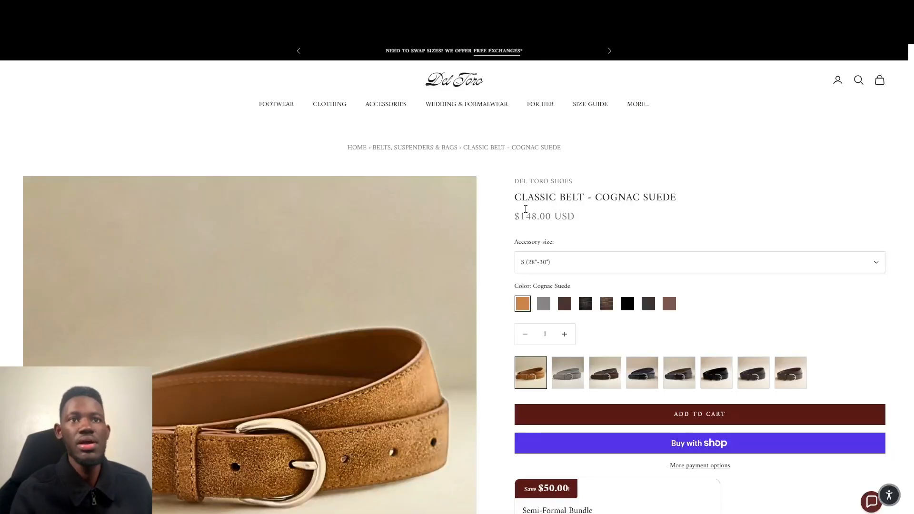
scroll(490, 397, "down", 1)
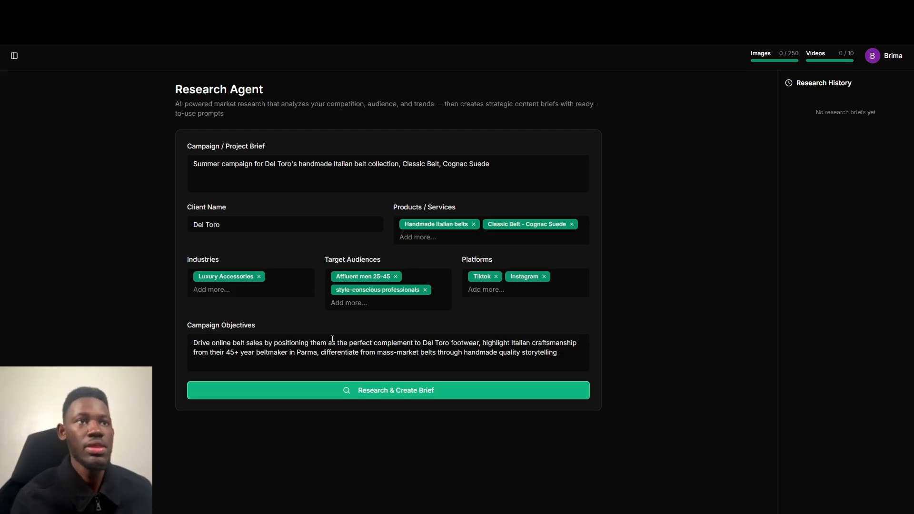
- Run the Research Agent on the completed Del Toro summer belt campaign form to create the creative brief
left_click(422, 392)
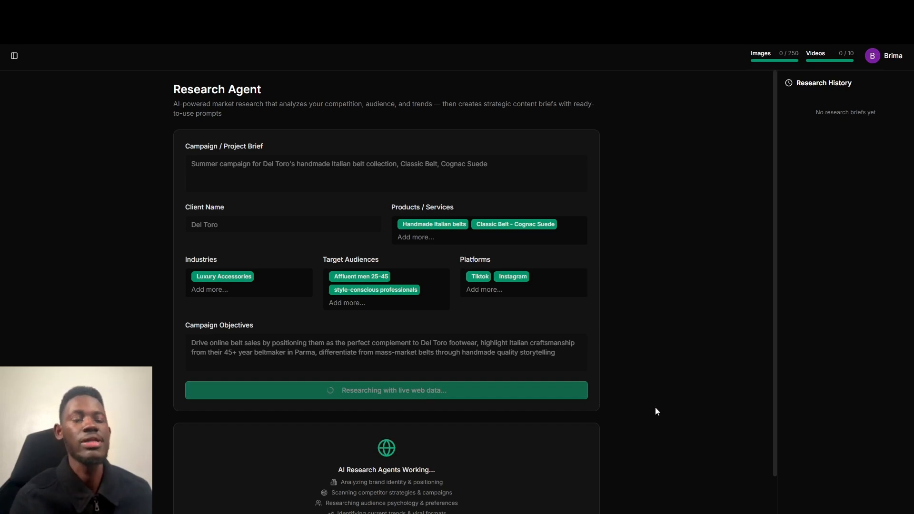
scroll(656, 407, "down", 1)
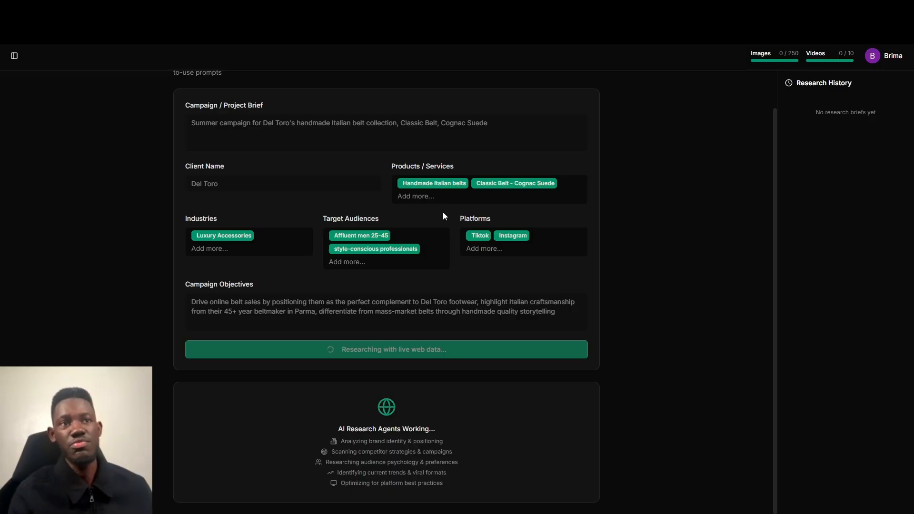
scroll(443, 217, "up", 1)
scroll(443, 216, "down", 1)
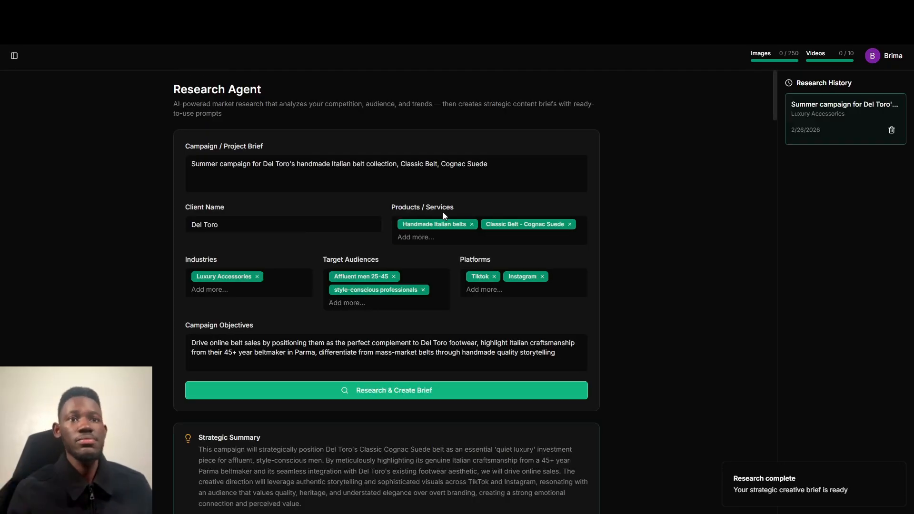
- Read the brief's Strategic Summary, Predicted Performance, Brand Analysis and Audience Insights sections
scroll(628, 320, "down", 7)
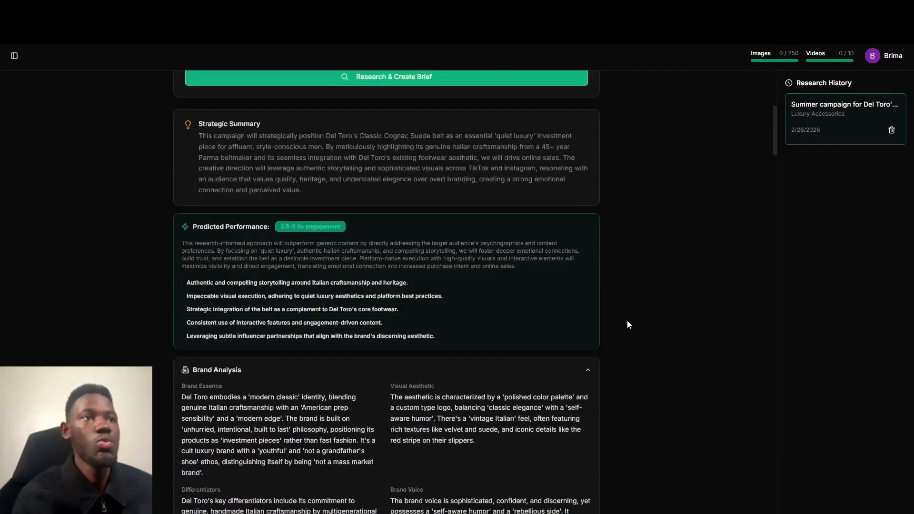
scroll(268, 146, "down", 1)
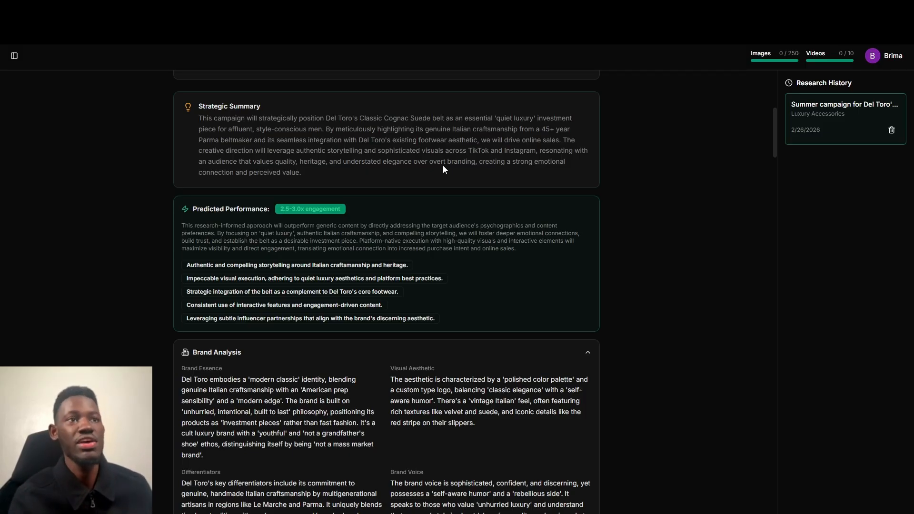
scroll(443, 169, "down", 2)
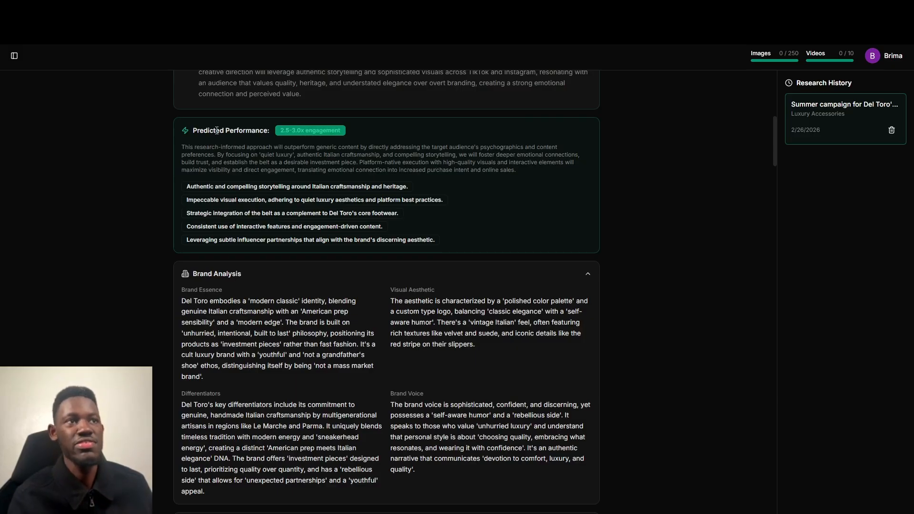
scroll(278, 222, "down", 2)
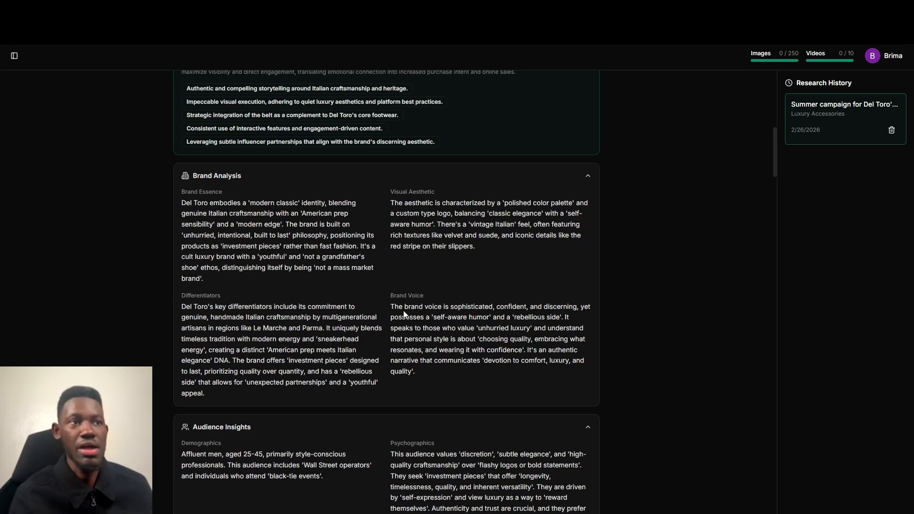
scroll(215, 293, "down", 4)
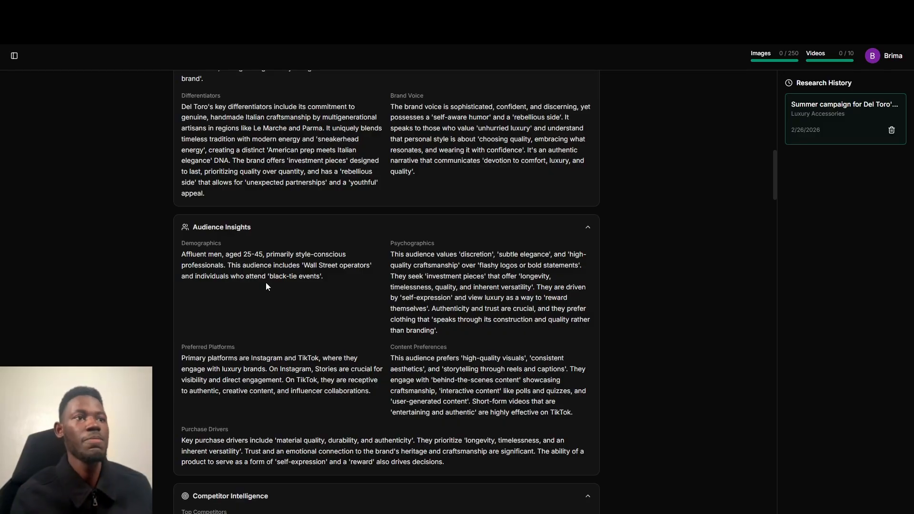
scroll(266, 283, "down", 2)
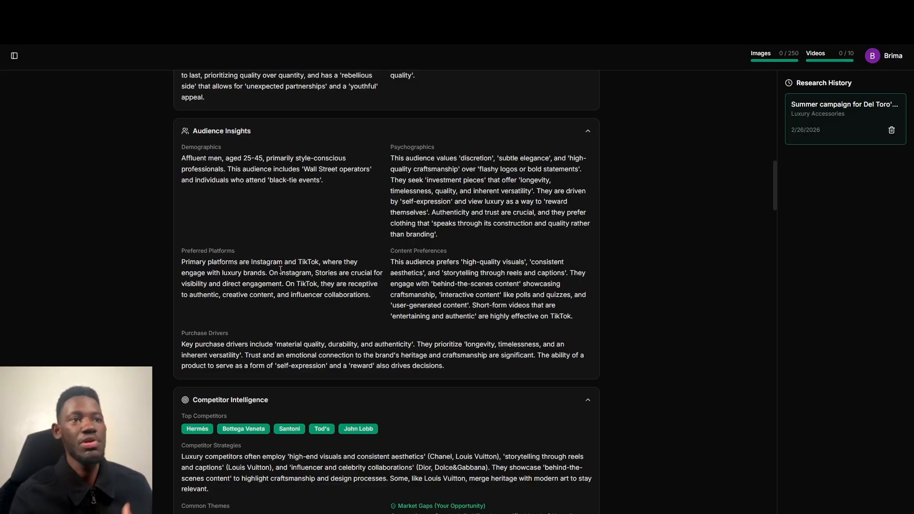
- Examine the brief's Competitor Intelligence and Trend Data sections, including market gaps, best practices and emerging trends
scroll(279, 272, "down", 3)
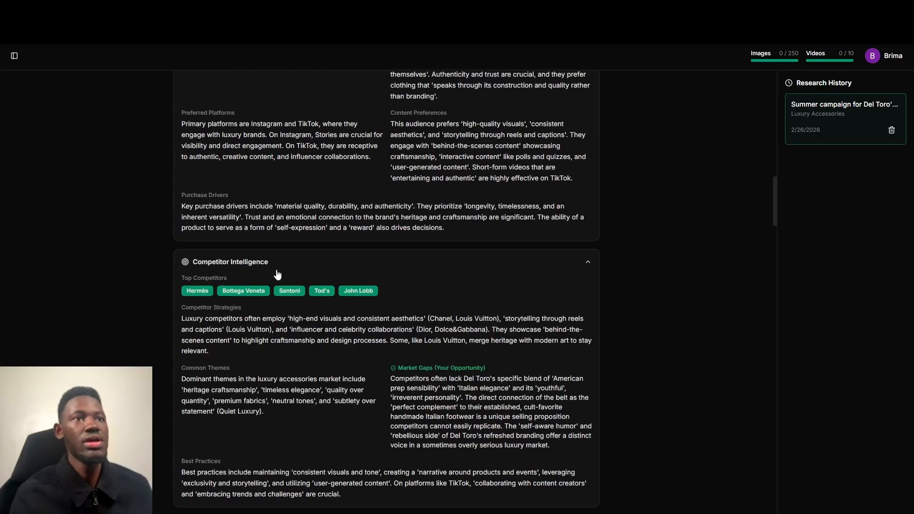
scroll(278, 274, "down", 2)
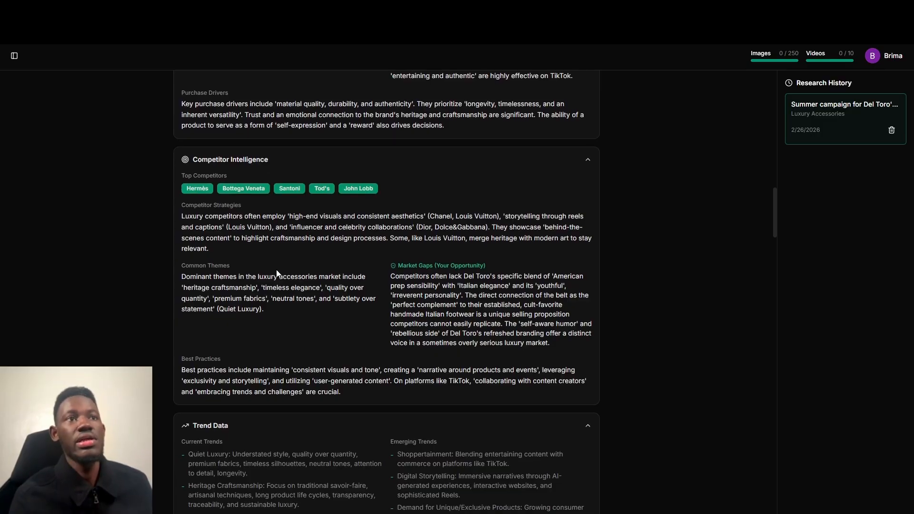
scroll(277, 270, "down", 1)
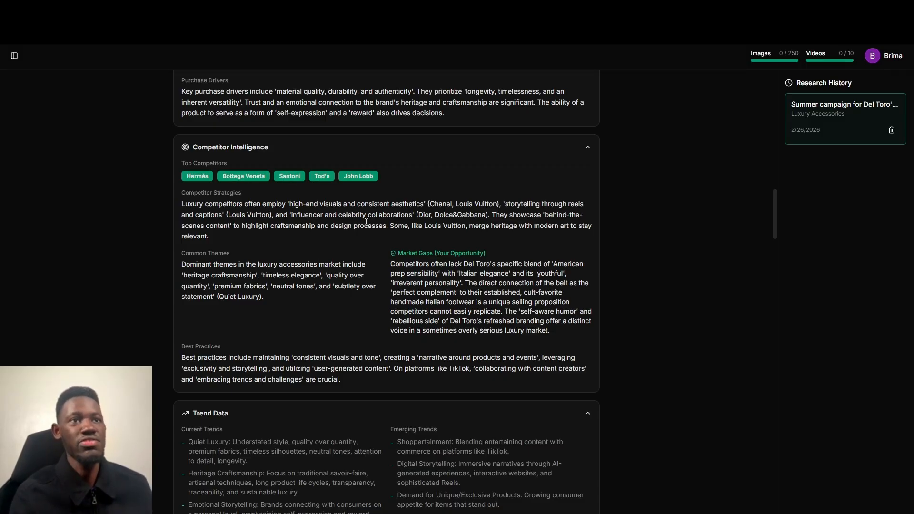
scroll(366, 222, "down", 2)
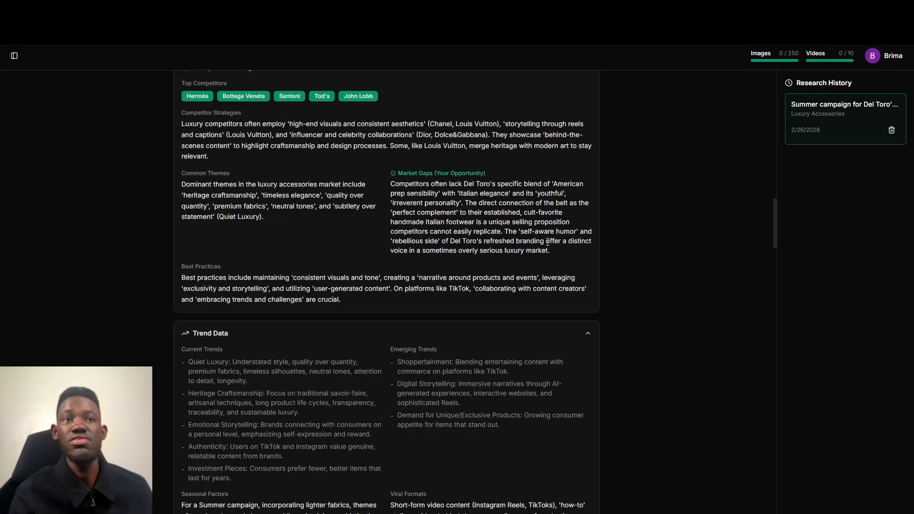
scroll(547, 250, "down", 3)
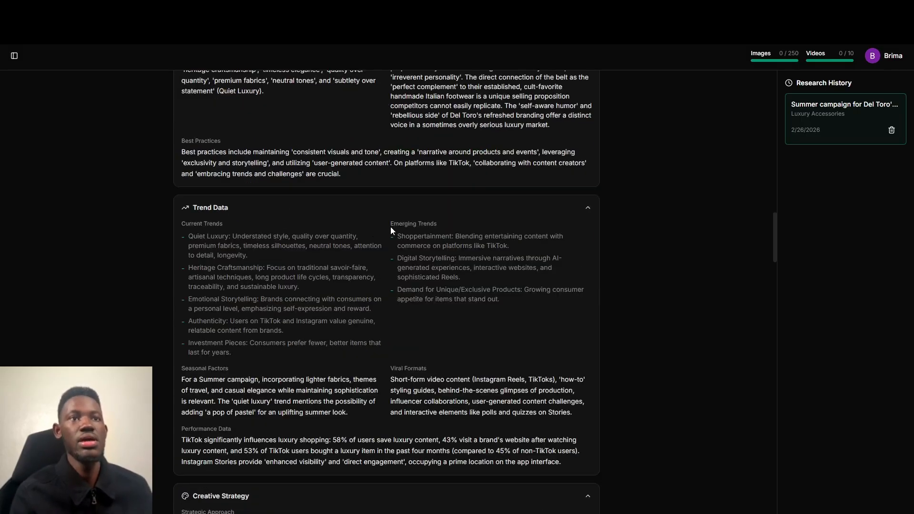
- Read the Creative Strategy section, covering the differentiation angle, recommended styles, color palette, key messages and items to avoid
scroll(376, 305, "down", 4)
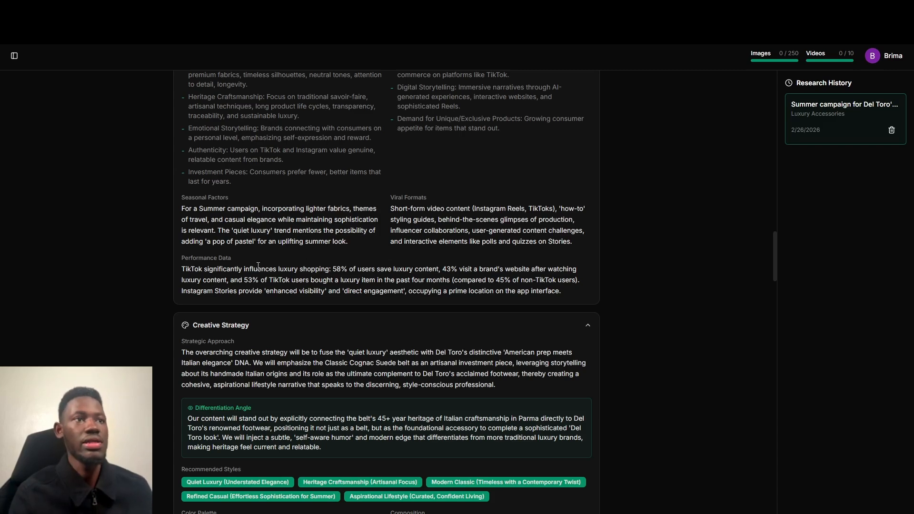
scroll(319, 305, "down", 3)
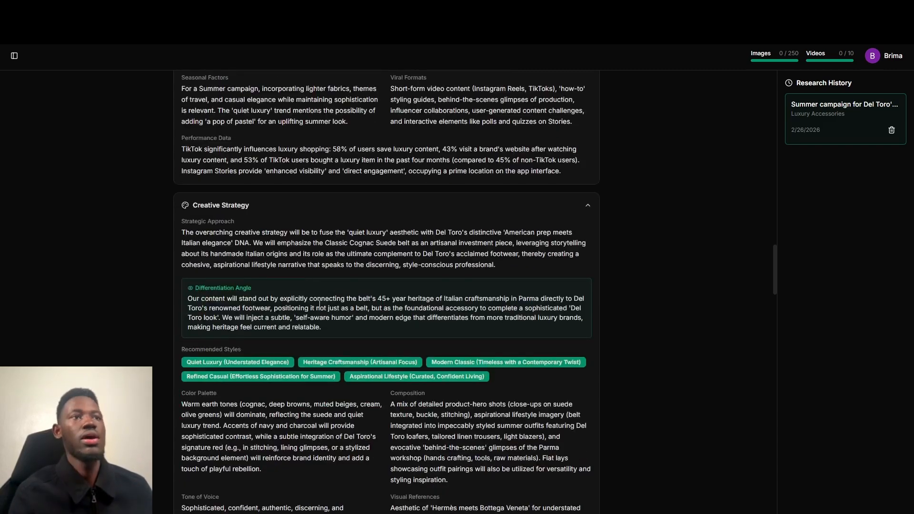
scroll(320, 304, "down", 2)
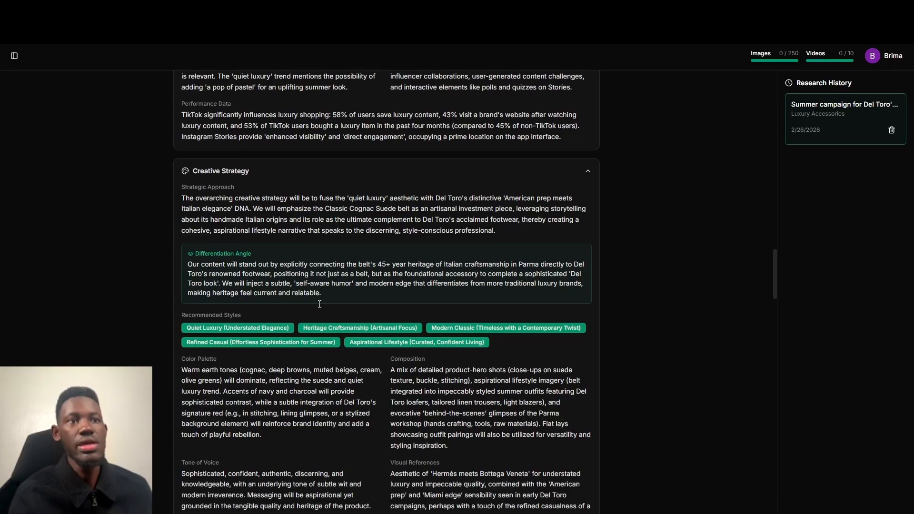
scroll(319, 305, "down", 2)
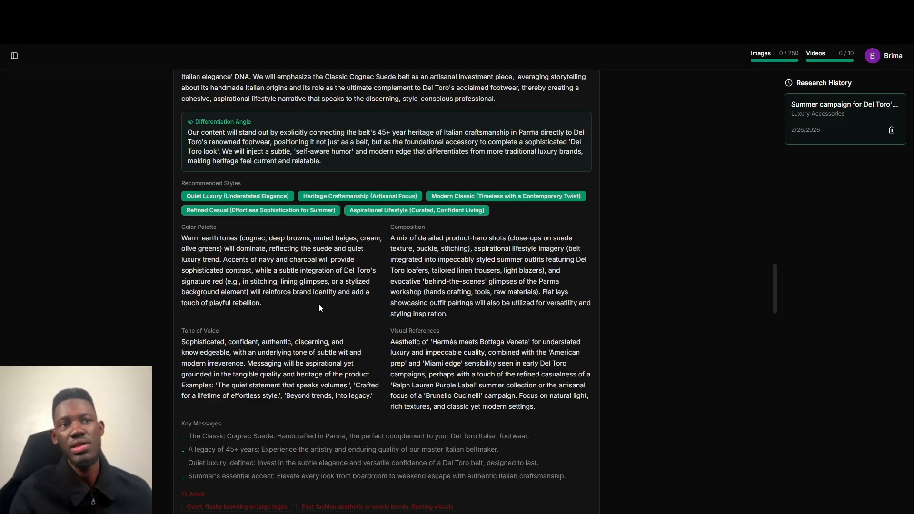
scroll(381, 396, "down", 3)
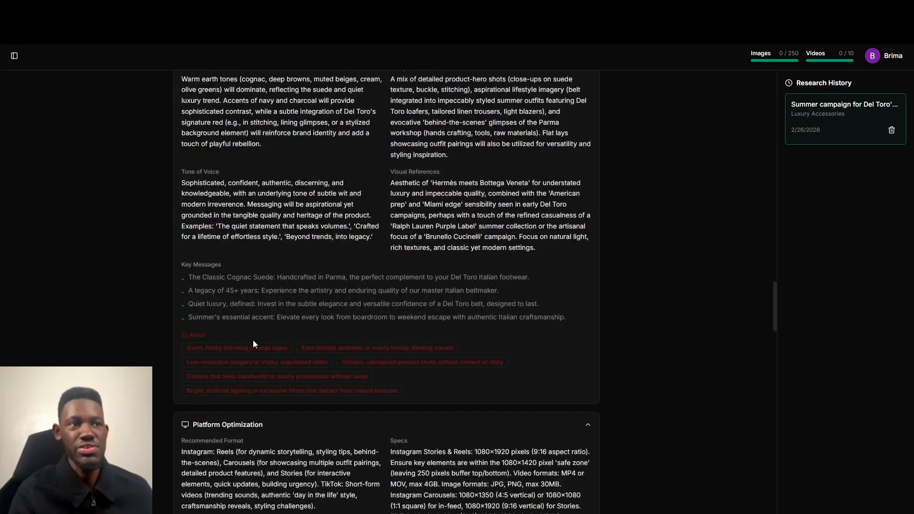
- Review the Platform Optimization section for recommended formats, specs, best practices and posting strategy on Instagram and TikTok
scroll(376, 383, "down", 3)
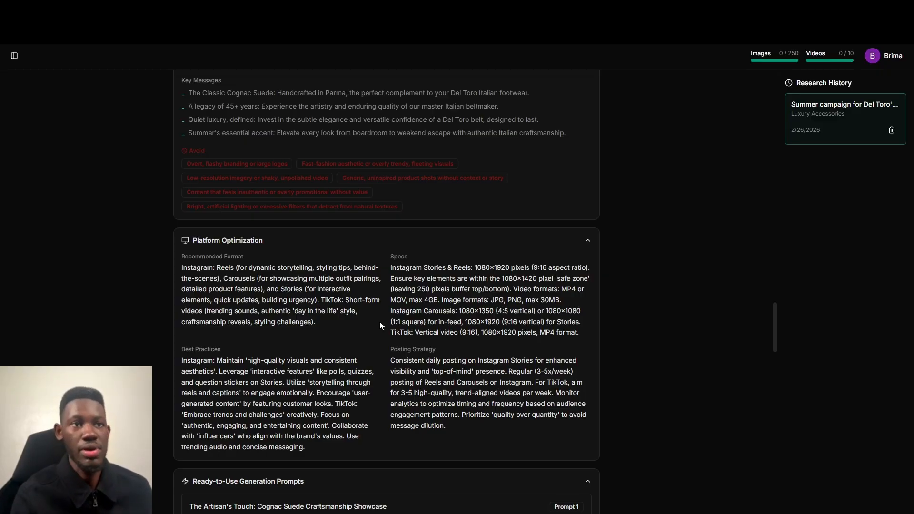
scroll(380, 326, "down", 1)
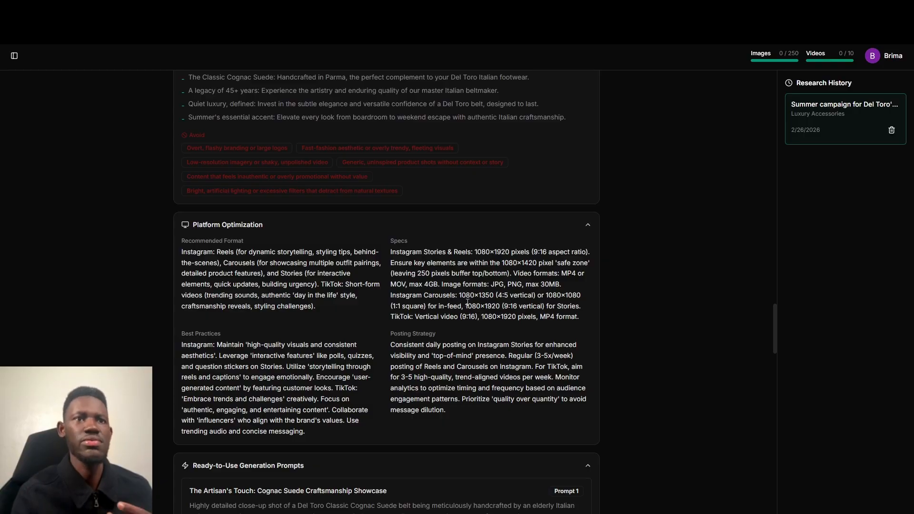
scroll(468, 303, "down", 1)
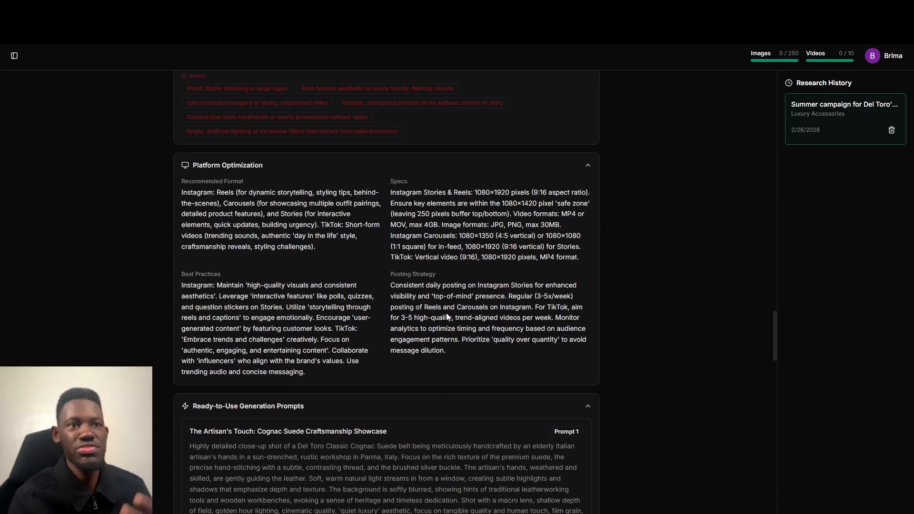
scroll(471, 318, "down", 1)
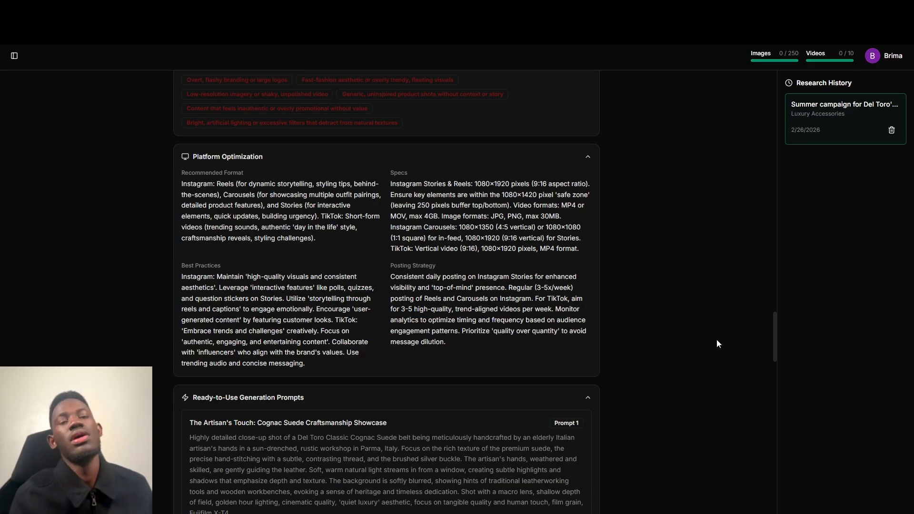
scroll(717, 340, "down", 1)
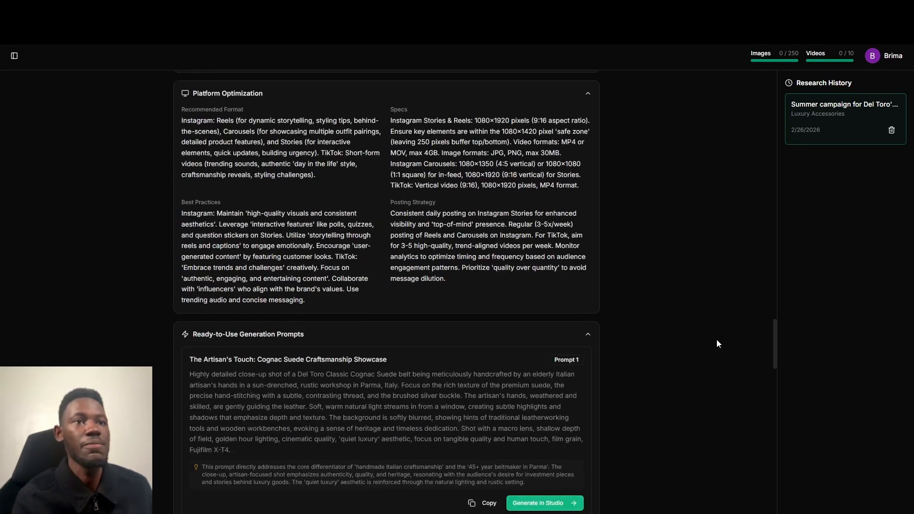
- Go back to Competitor Intelligence and skim the brief again through Trend Data and Creative Strategy
scroll(716, 340, "up", 15)
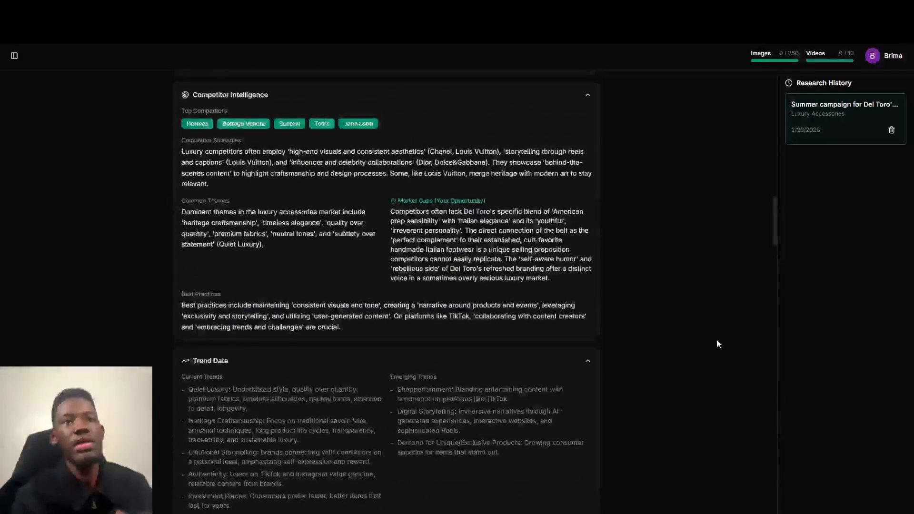
scroll(717, 341, "down", 2)
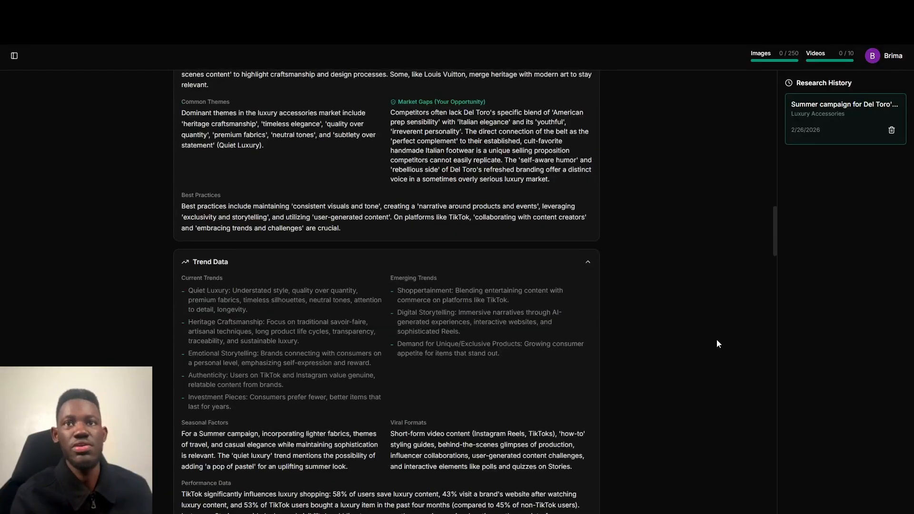
scroll(718, 341, "down", 5)
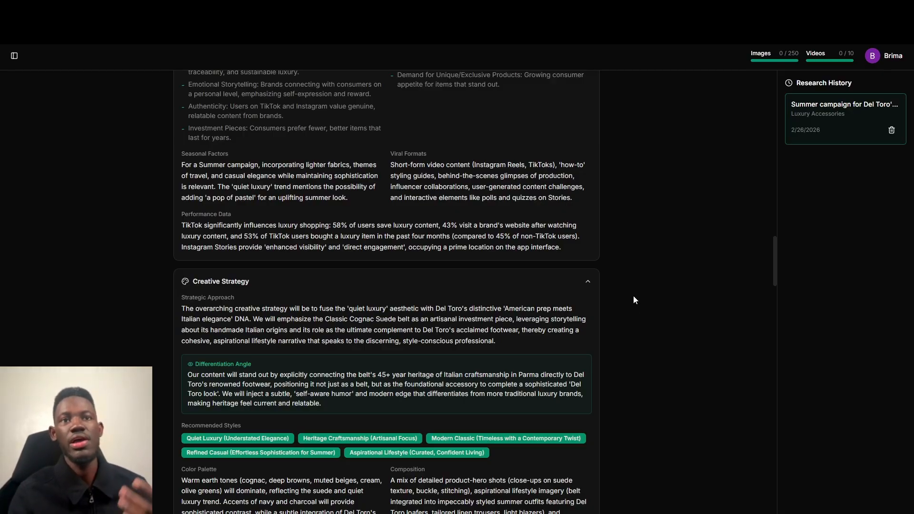
scroll(628, 291, "down", 6)
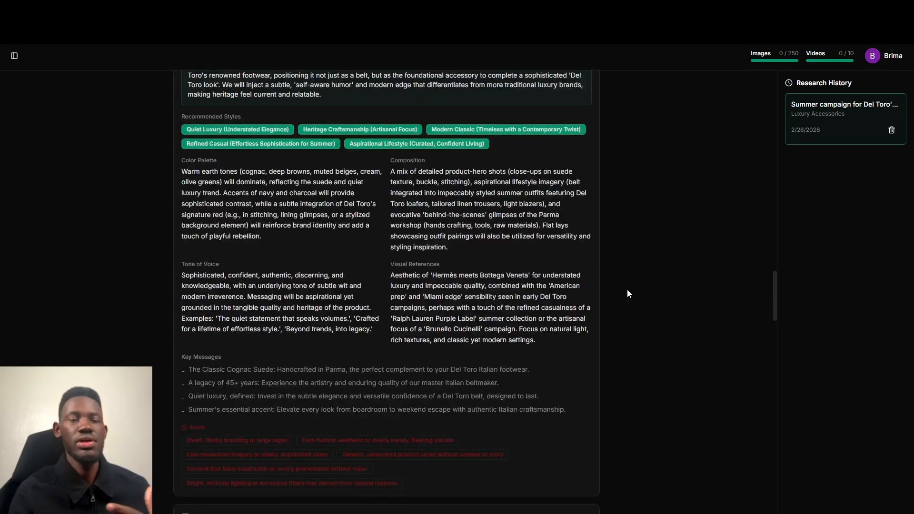
scroll(628, 290, "down", 1)
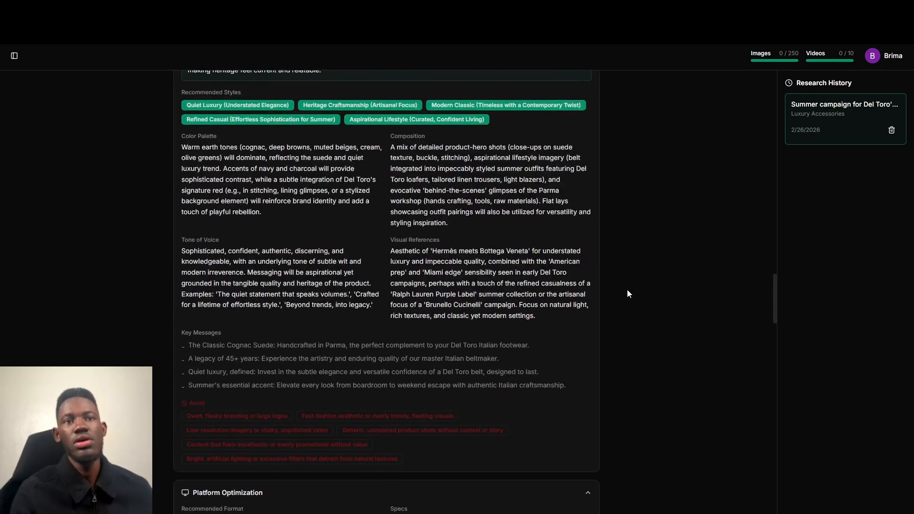
scroll(628, 290, "down", 3)
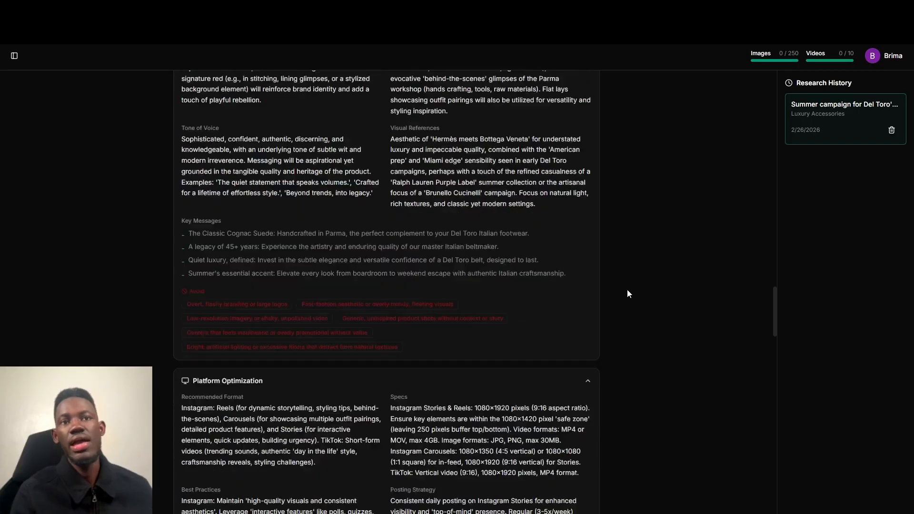
- Look through the Ready-to-Use Generation Prompts for the Cognac Suede belt, from Prompt 1 to Prompt 4
scroll(628, 291, "down", 9)
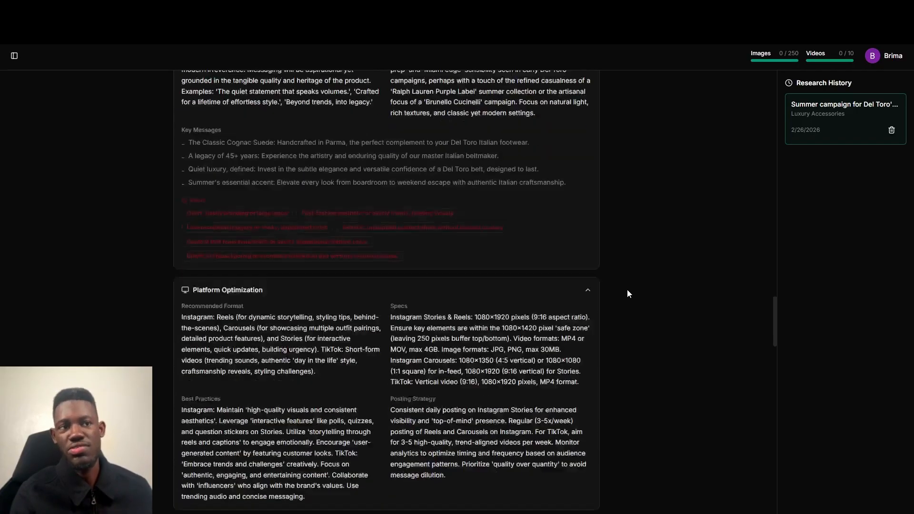
scroll(628, 294, "down", 2)
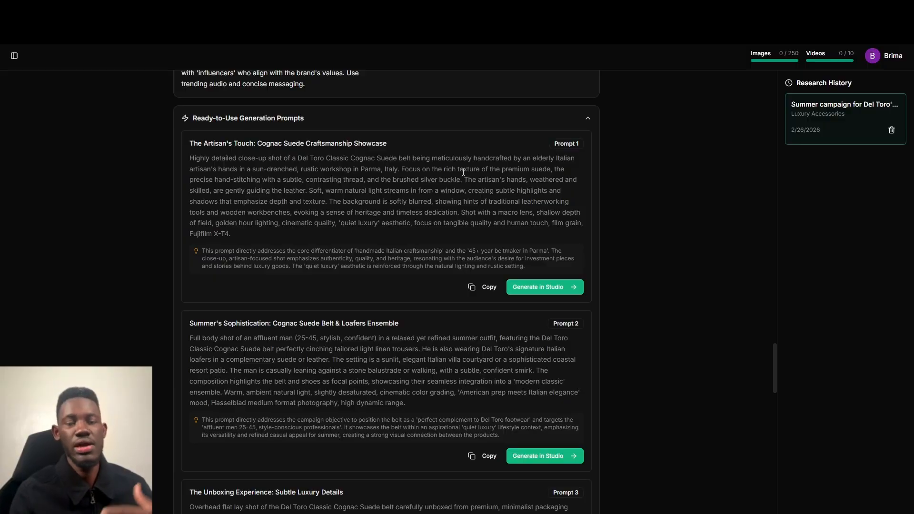
scroll(491, 315, "down", 8)
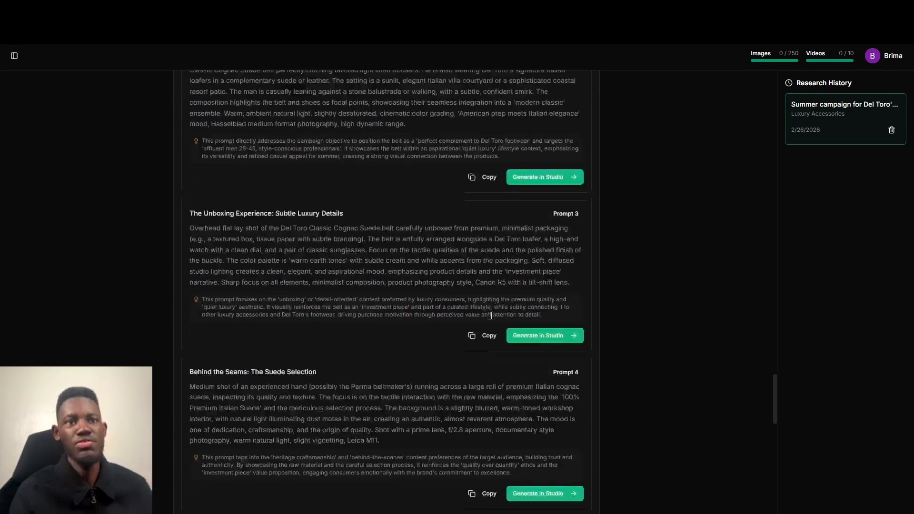
- Skim the Ready-to-Use Generation Prompts again, from Prompt 1 to Prompt 4, with the rationale given for each
scroll(491, 316, "down", 4)
scroll(491, 316, "up", 12)
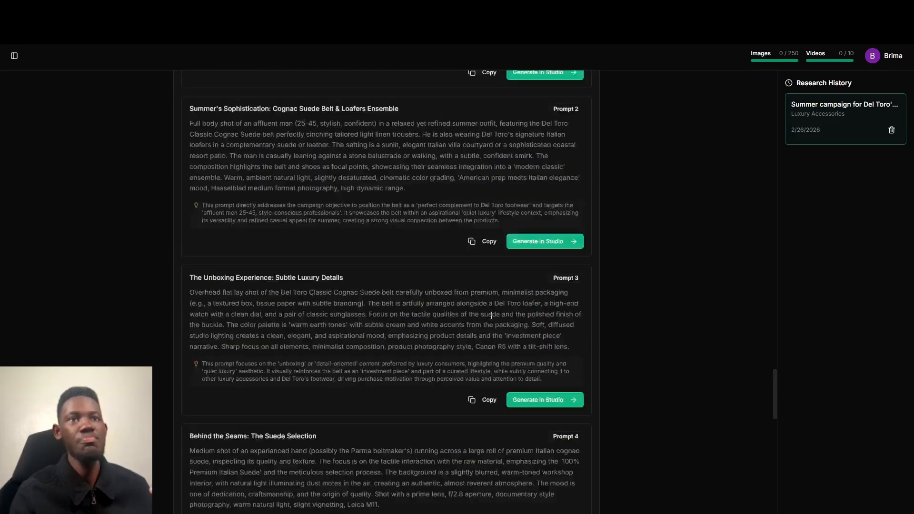
scroll(490, 315, "up", 2)
scroll(490, 315, "down", 2)
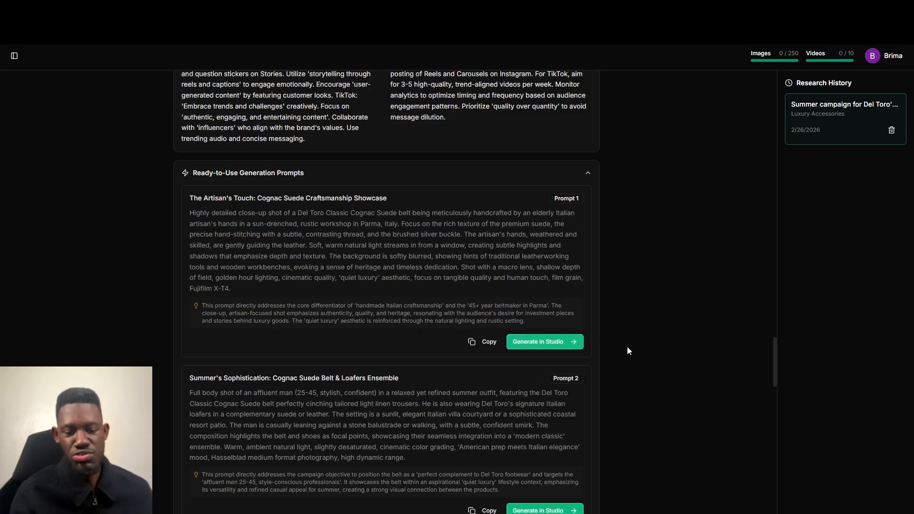
scroll(627, 351, "down", 3)
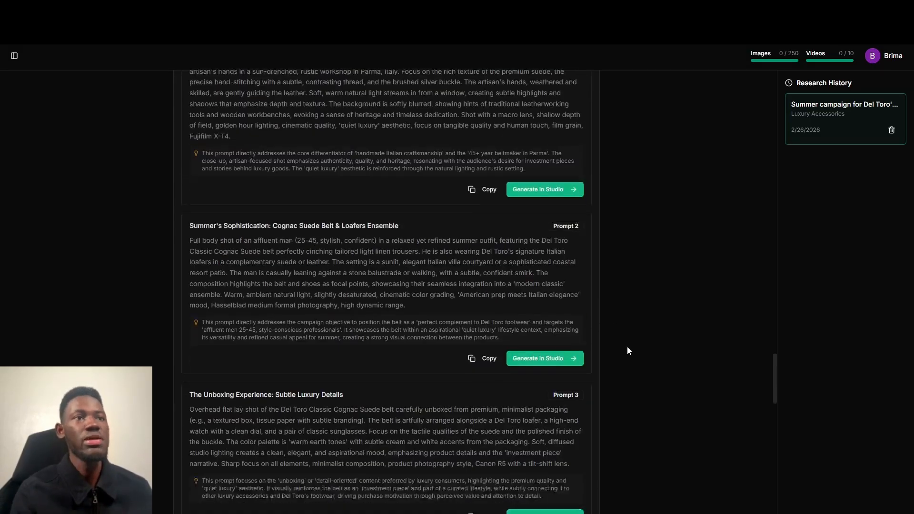
scroll(627, 351, "up", 2)
- Look through the list of Sources at the end of the brief
scroll(496, 339, "down", 15)
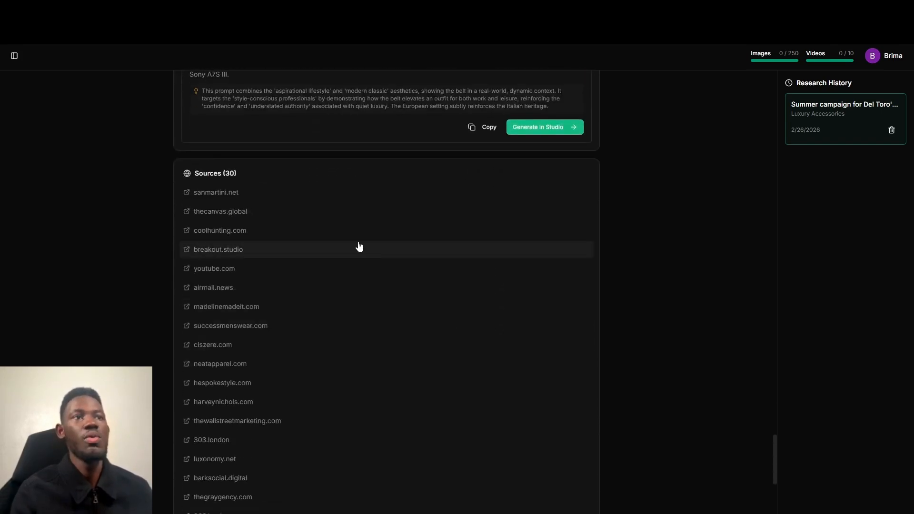
scroll(365, 328, "down", 2)
scroll(366, 330, "down", 1)
scroll(366, 330, "up", 2)
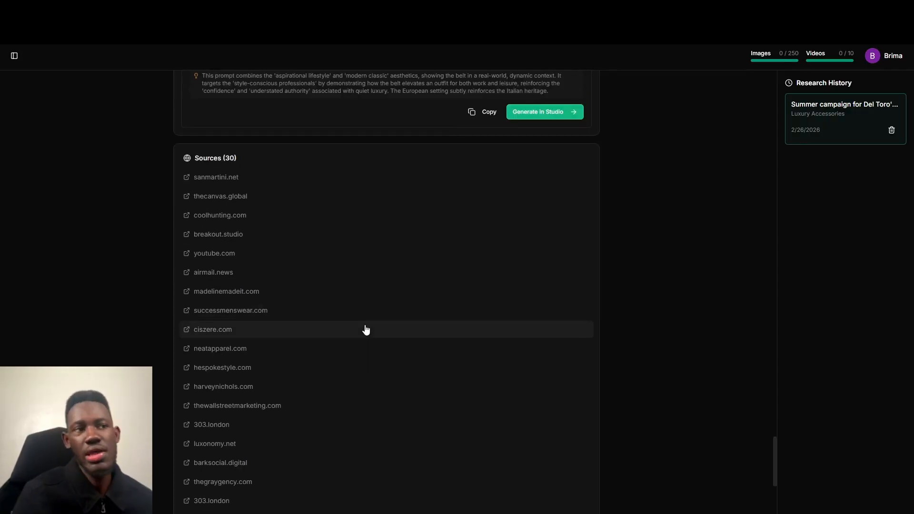
scroll(365, 329, "down", 3)
scroll(365, 328, "up", 4)
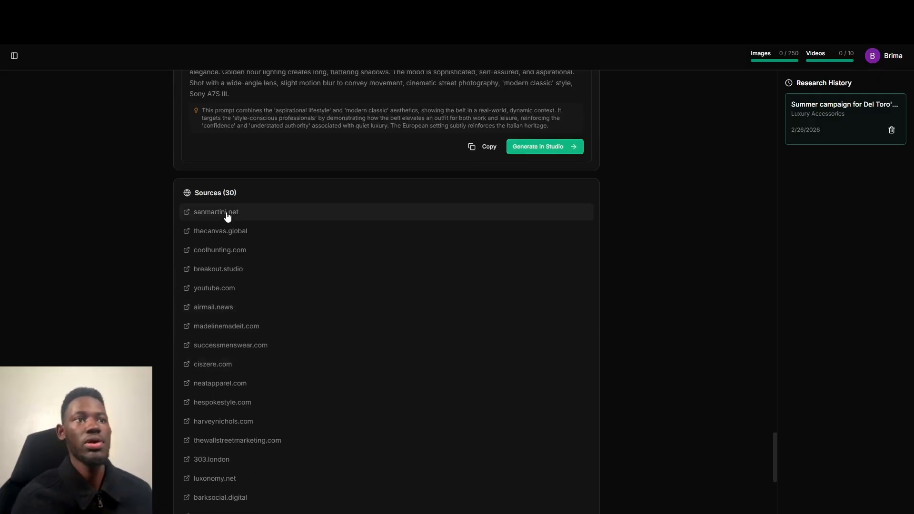
- Open the sanmartini.net source, read through its Del Toro article past the email sign-up offer, and return to the brief
left_click(226, 214)
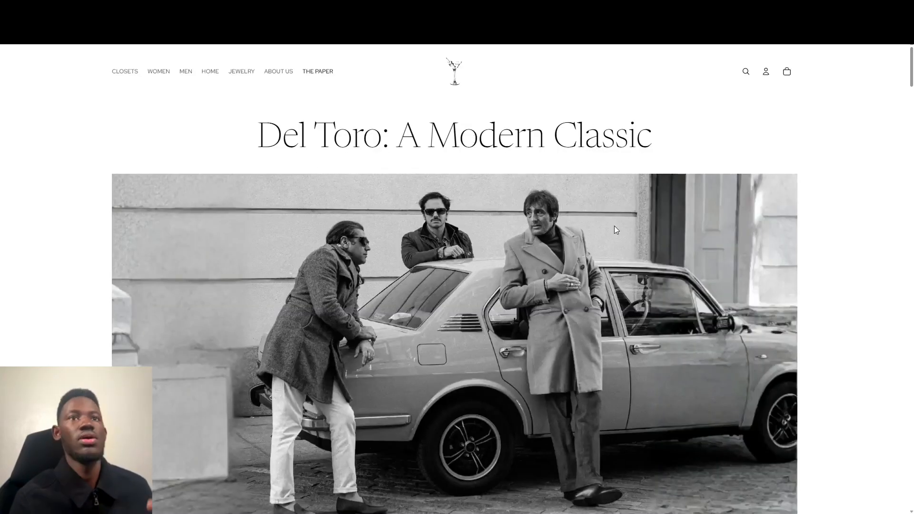
scroll(617, 236, "down", 9)
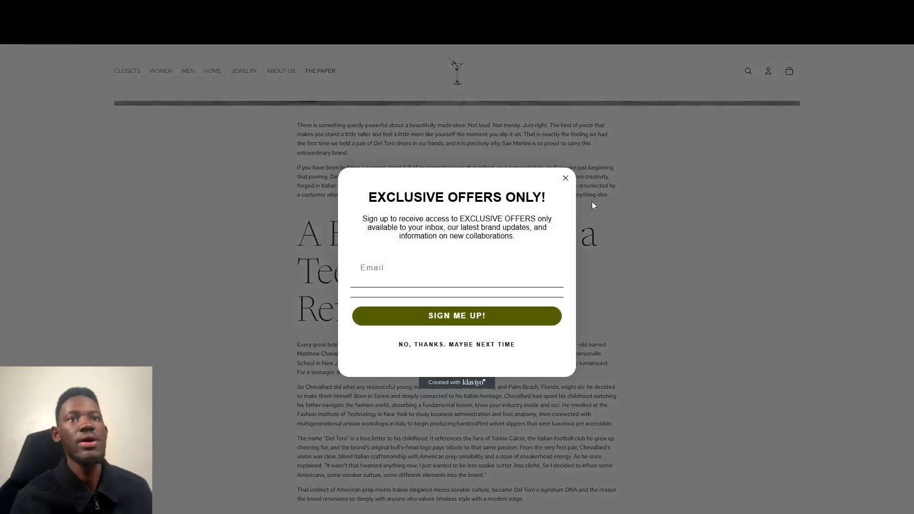
left_click(566, 179)
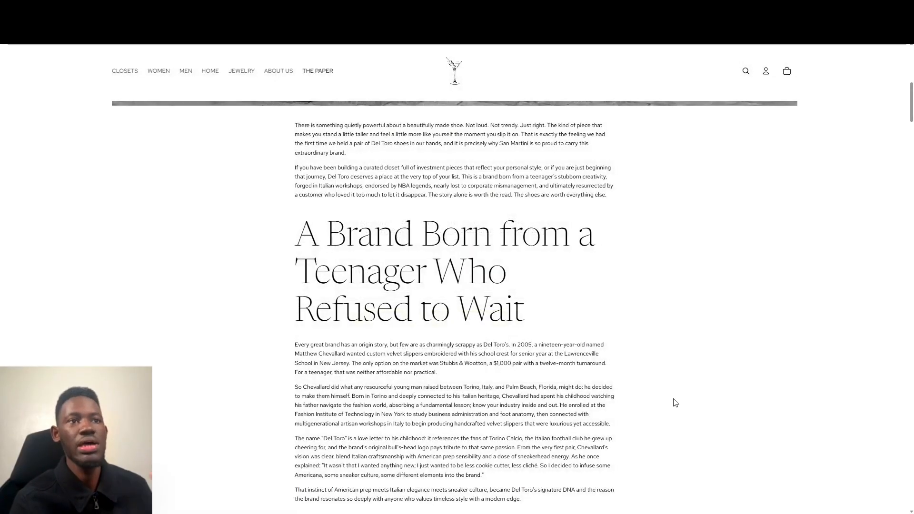
scroll(675, 403, "down", 15)
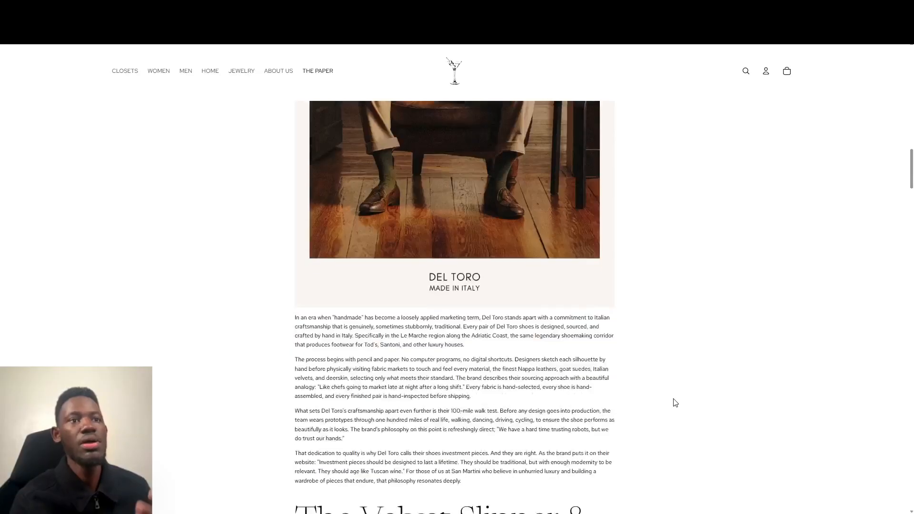
scroll(676, 403, "down", 5)
scroll(675, 403, "down", 17)
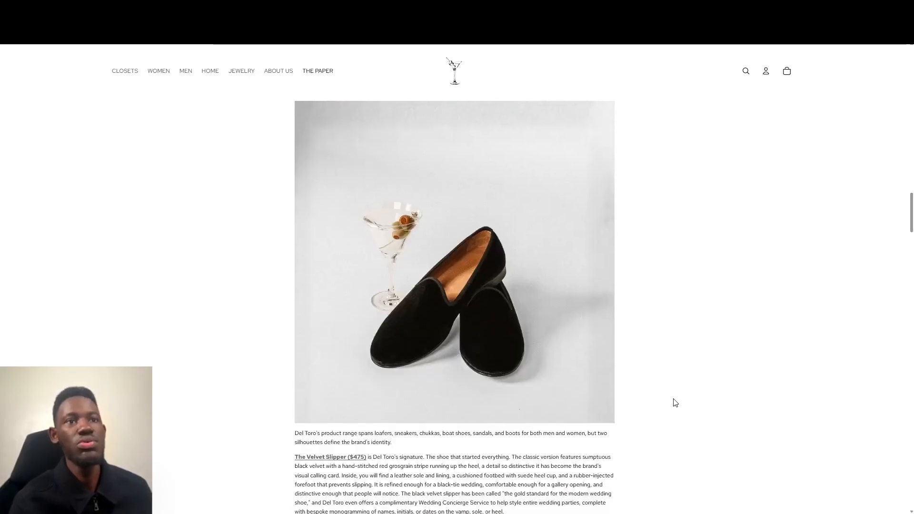
scroll(675, 403, "down", 18)
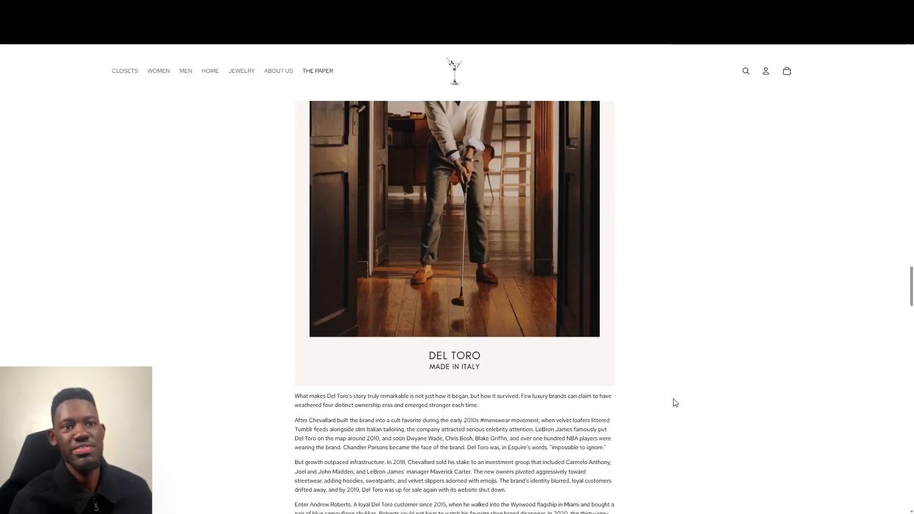
scroll(676, 403, "down", 5)
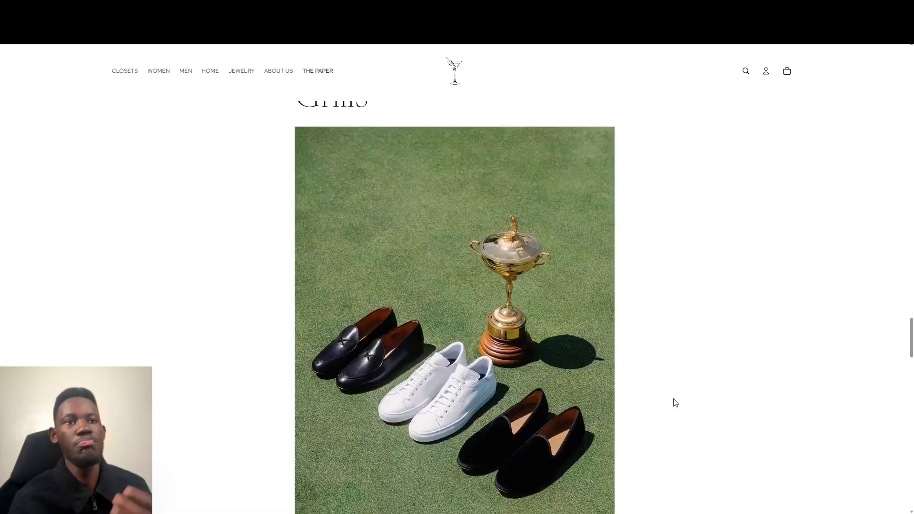
scroll(676, 402, "down", 8)
scroll(675, 403, "down", 3)
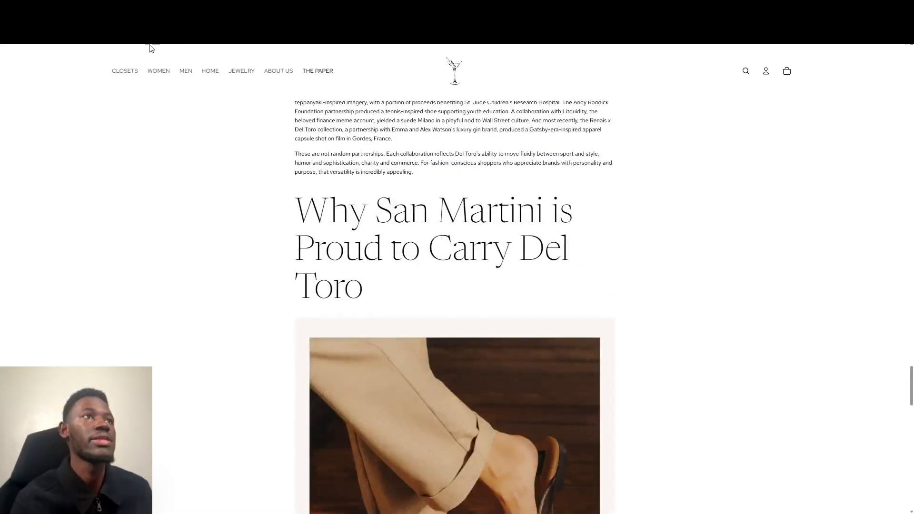
left_click(143, 10)
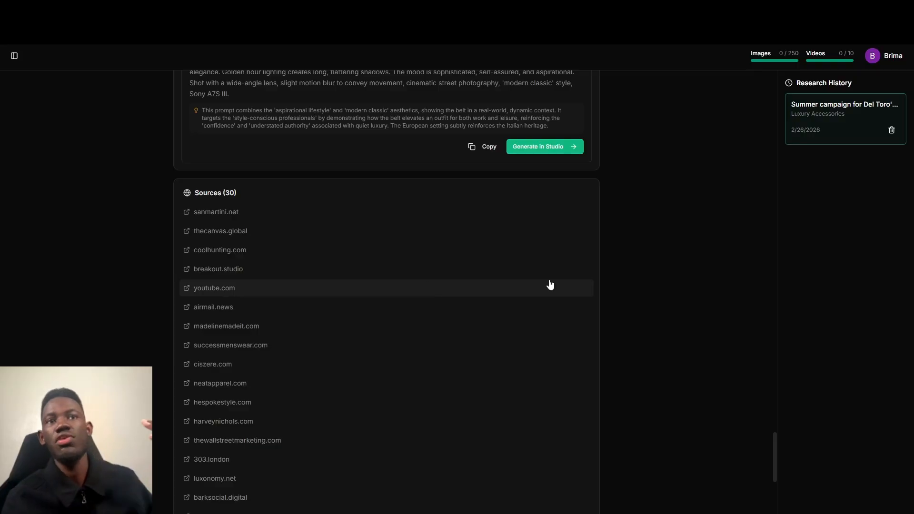
- Copy Prompt 2, "Summer's Sophistication: Cognac Suede Belt & Loafers Ensemble", to the clipboard
scroll(627, 251, "up", 6)
scroll(627, 252, "up", 7)
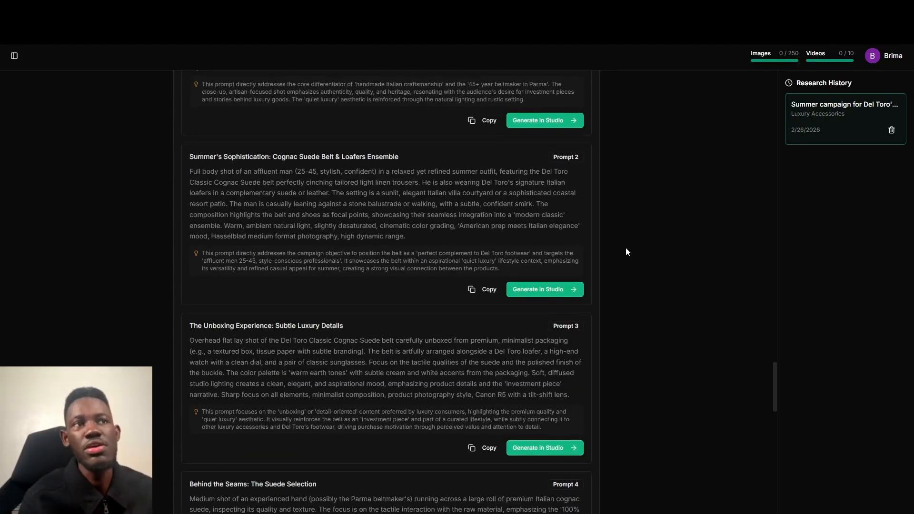
scroll(625, 247, "up", 2)
scroll(626, 248, "down", 1)
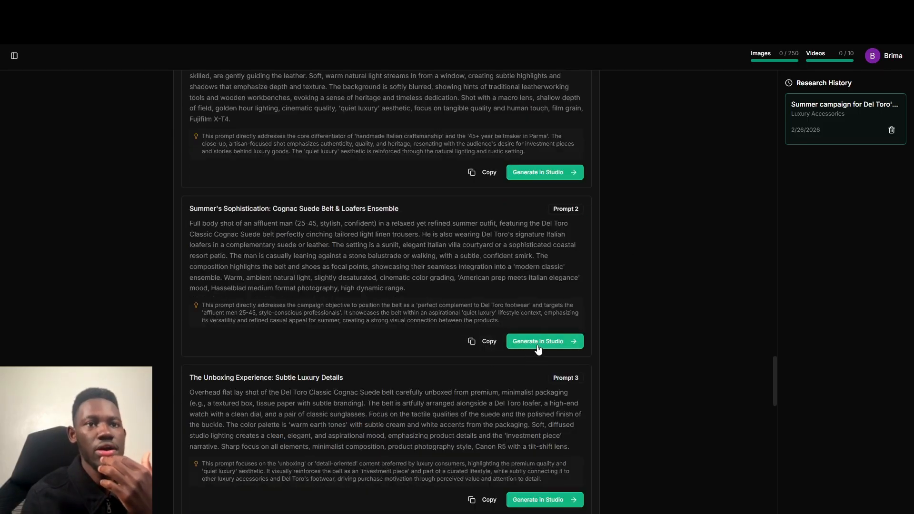
left_click(491, 343)
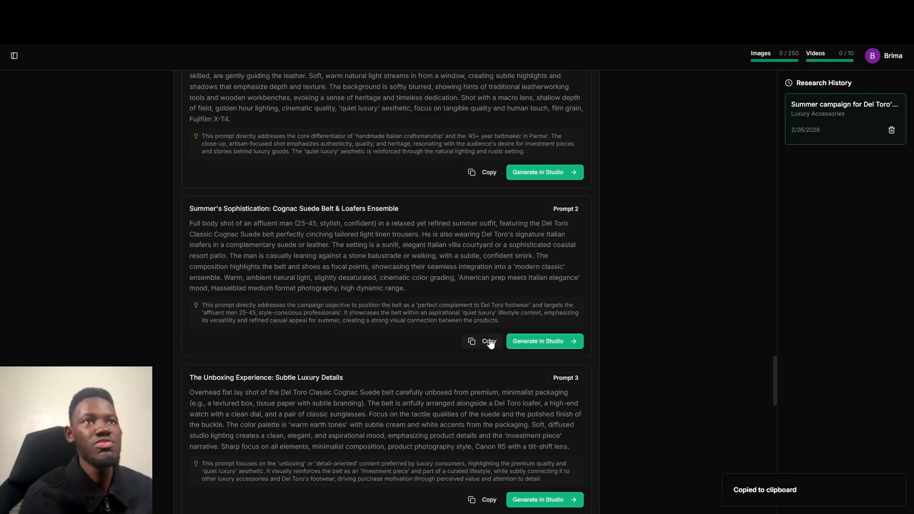
left_click(400, 8)
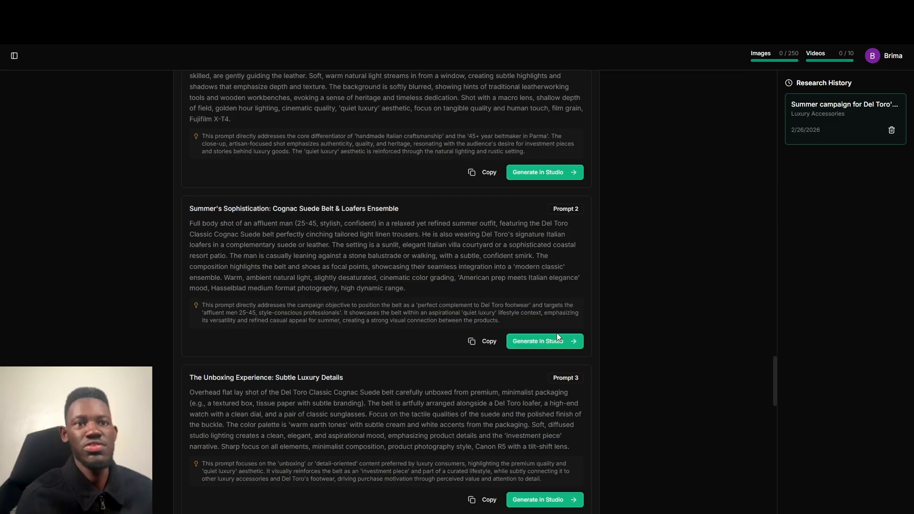
- Preview the Product Shot version of Prompt 2 and push its Lifestyle version to the Studio in the Research Agent (Default) workspace
left_click(548, 341)
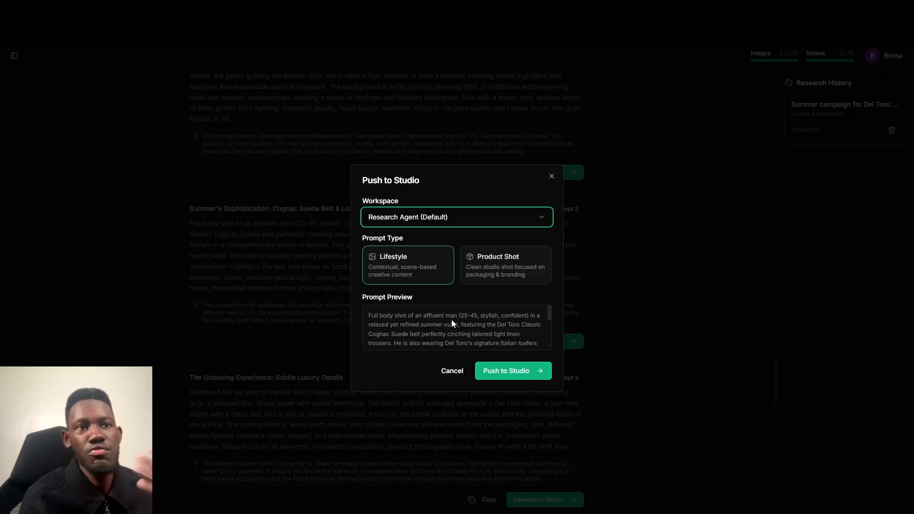
left_click(493, 277)
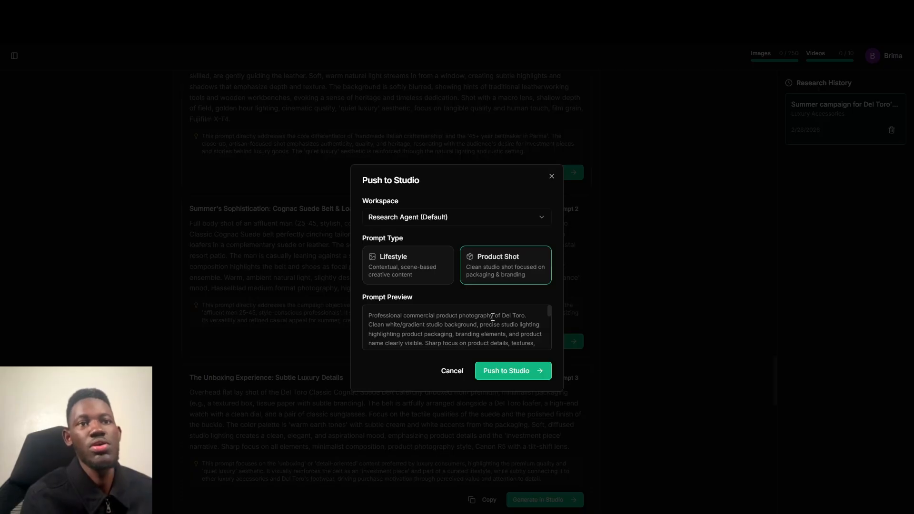
left_click(417, 270)
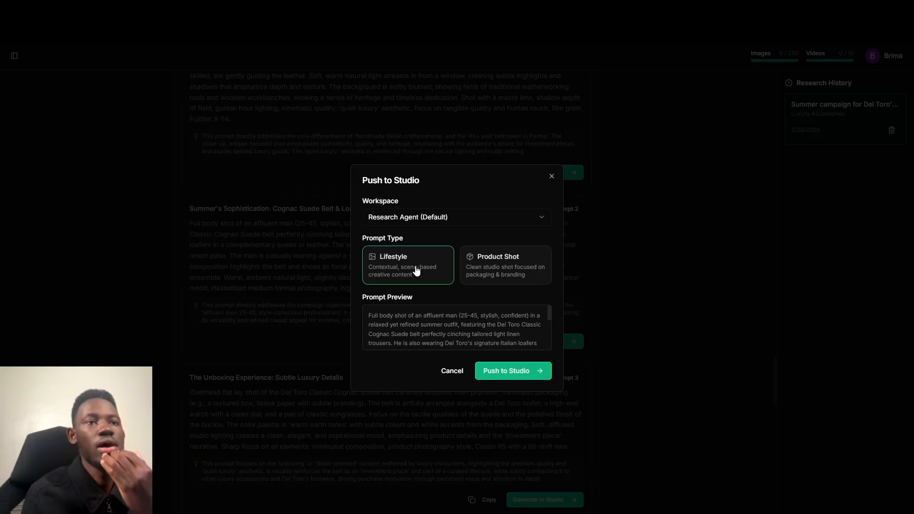
left_click(507, 372)
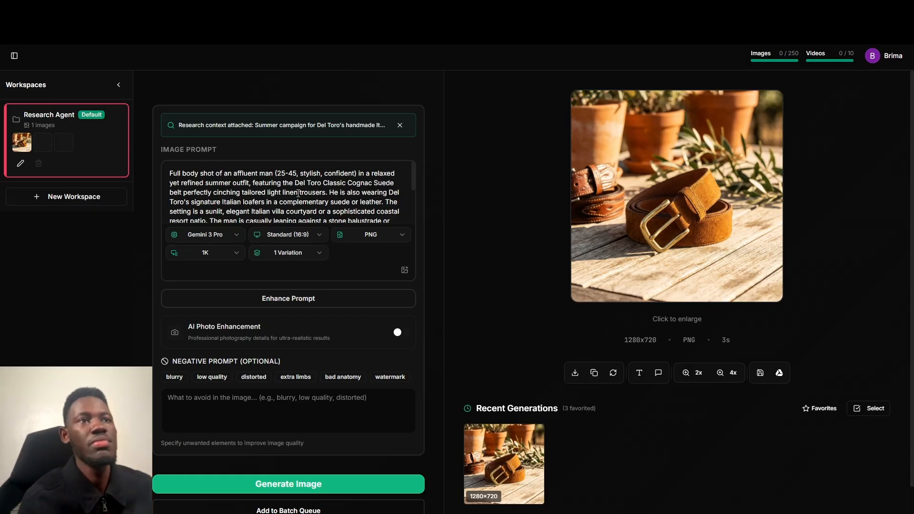
- Set the image generation to 4 Variations with the Gemini 3 Pro model and read through the image prompt
scroll(298, 193, "down", 5)
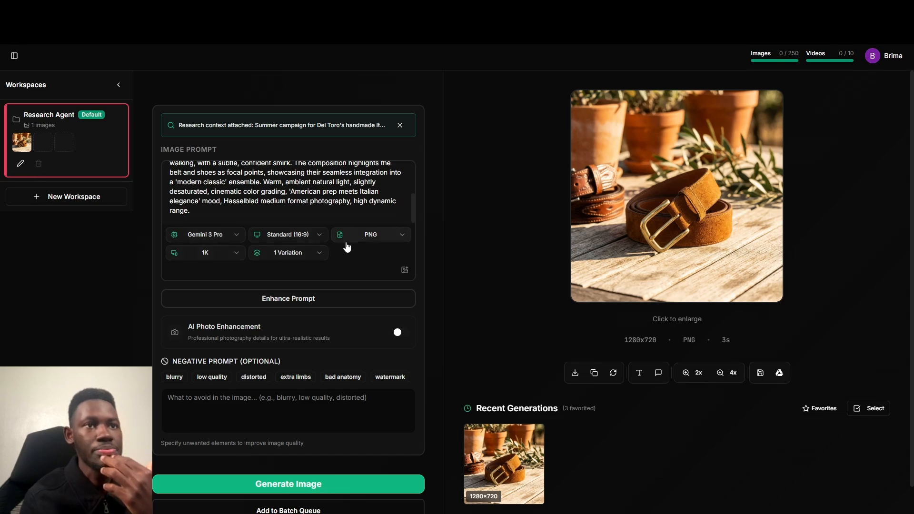
left_click(316, 253)
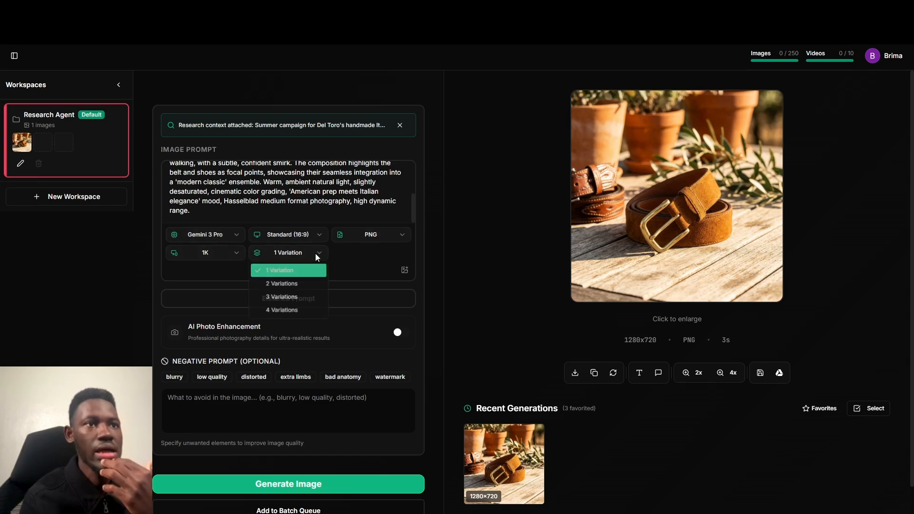
left_click(288, 310)
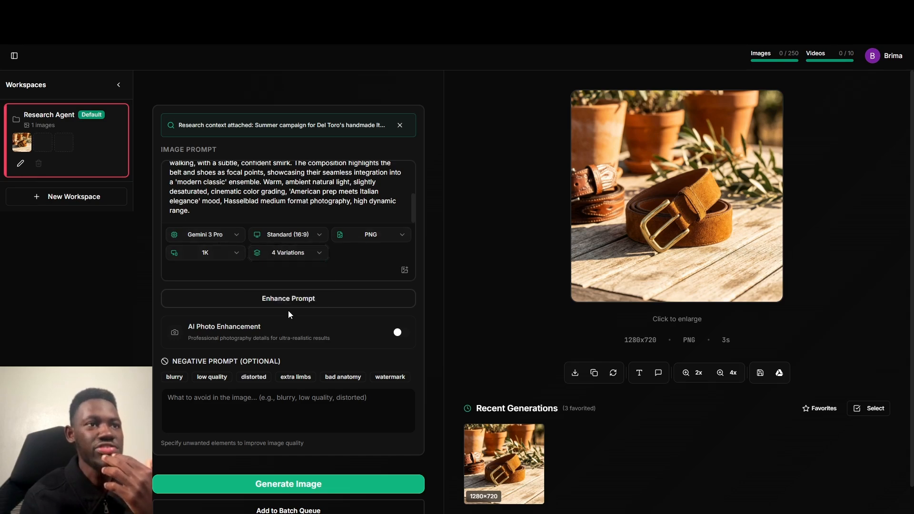
left_click(234, 237)
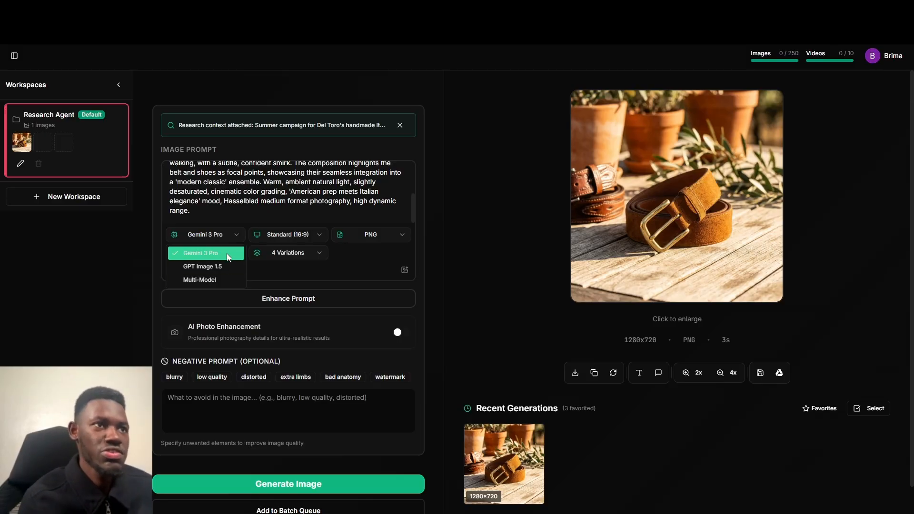
left_click(226, 253)
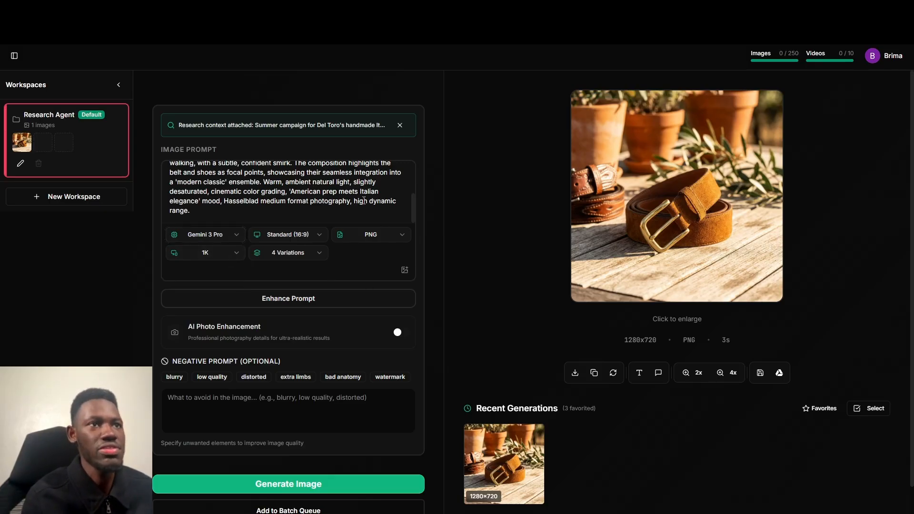
scroll(363, 200, "up", 5)
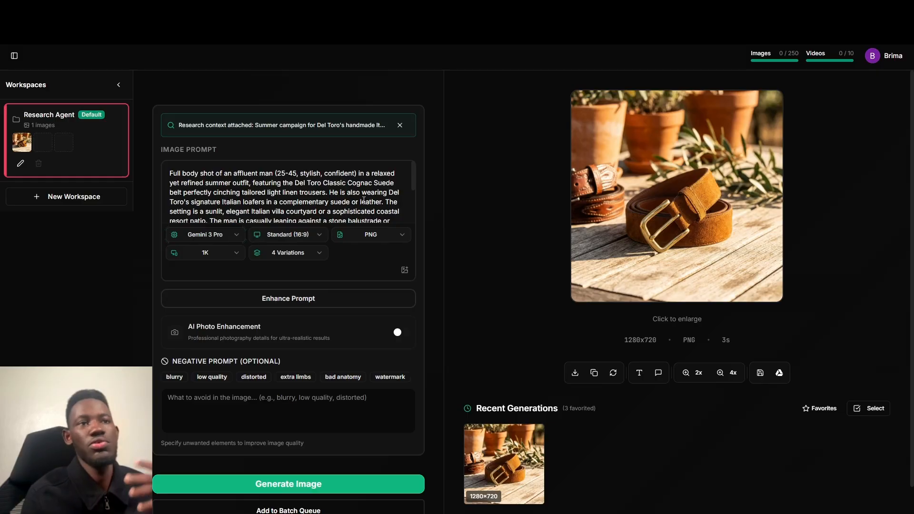
scroll(364, 200, "down", 5)
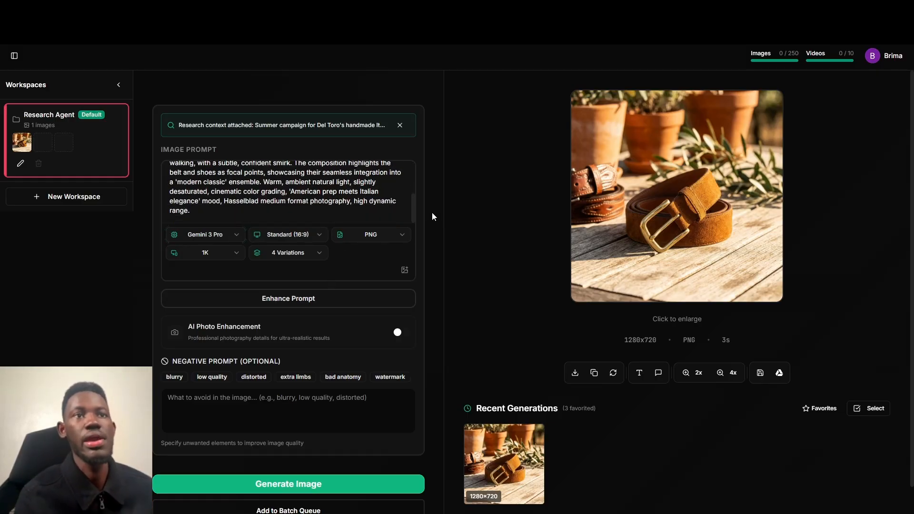
scroll(385, 195, "up", 5)
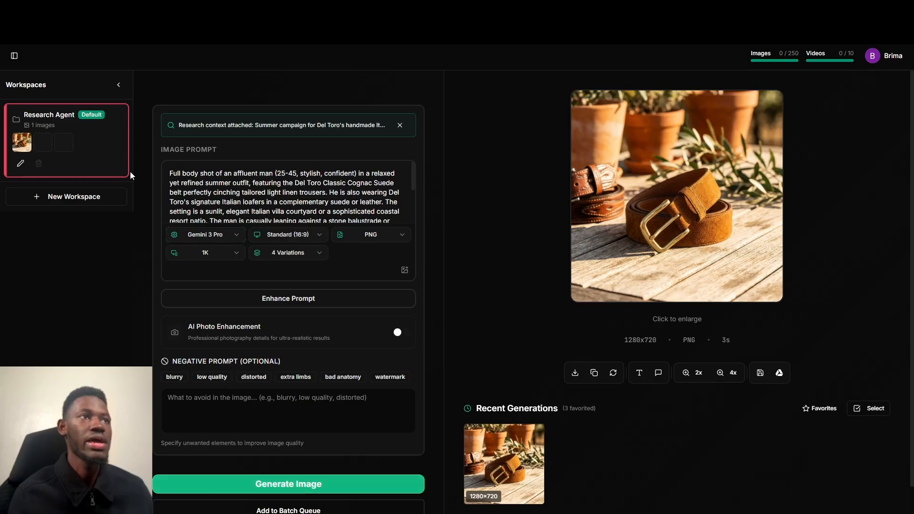
- Collapse the workspace list to generate the belt and loafers images, and inspect Variation 1 enlarged
left_click(122, 92)
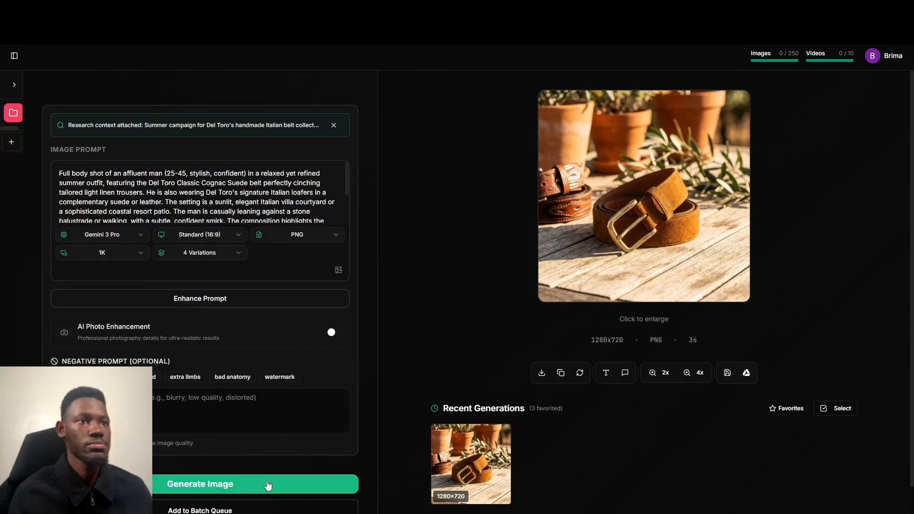
left_click(265, 486)
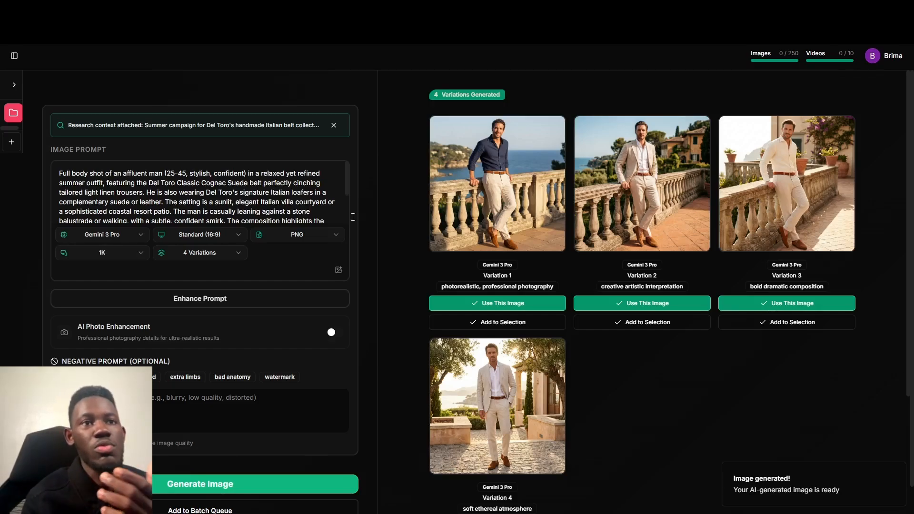
left_click(506, 162)
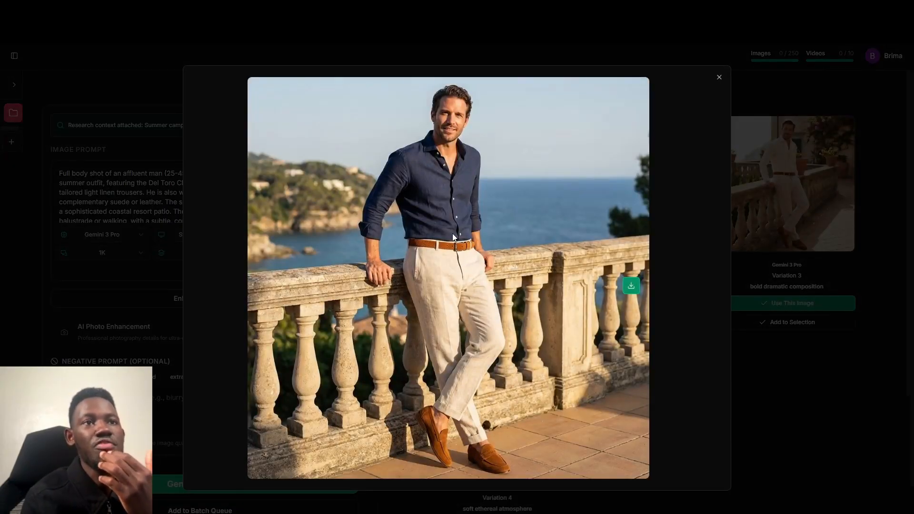
left_click(719, 76)
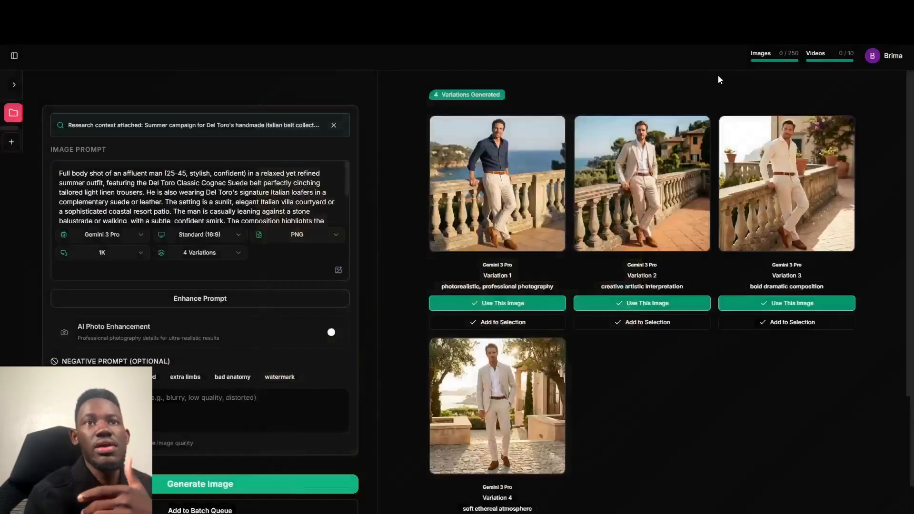
- Inspect Variations 2, 3 and 4 enlarged, and compare the belt with the Classic Belt - Cognac Suede product page on the Del Toro site
left_click(642, 190)
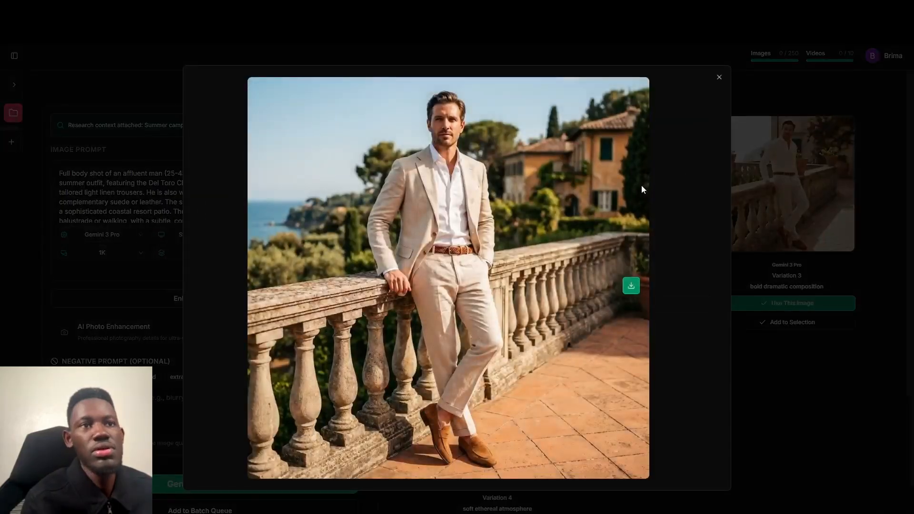
left_click(743, 210)
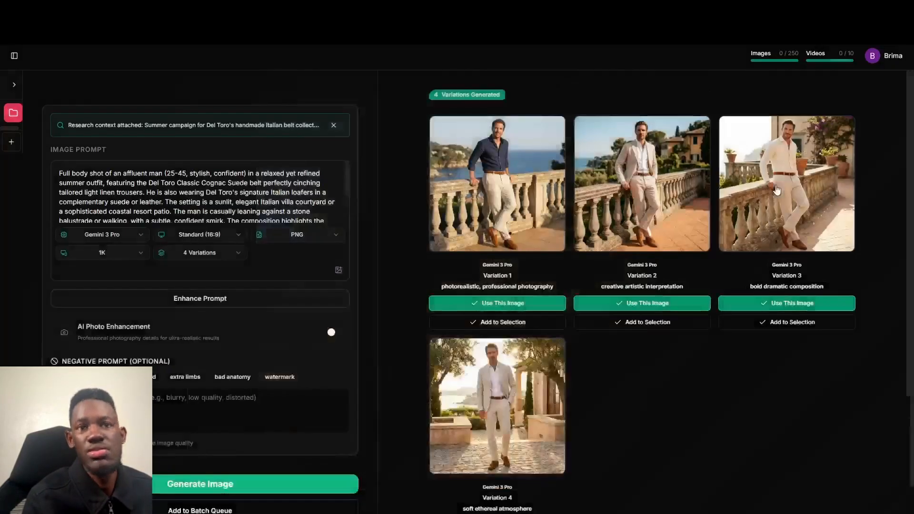
left_click(777, 190)
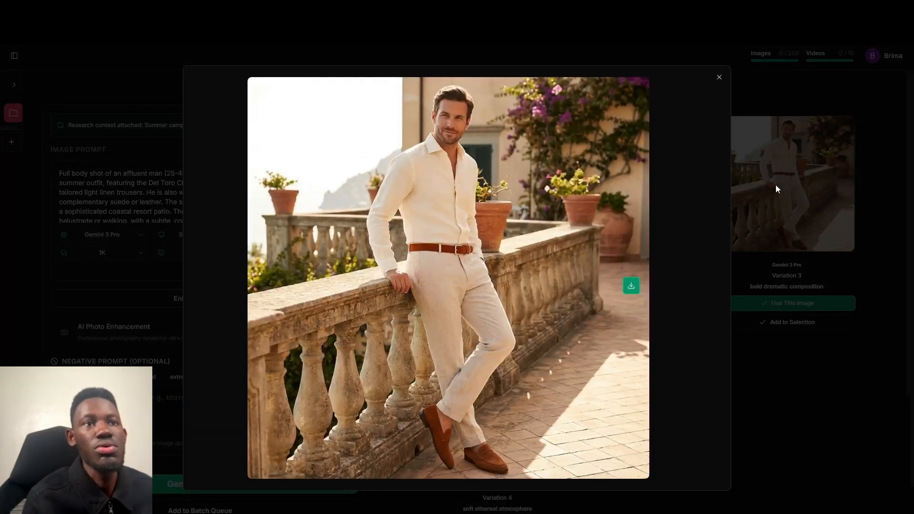
left_click(784, 210)
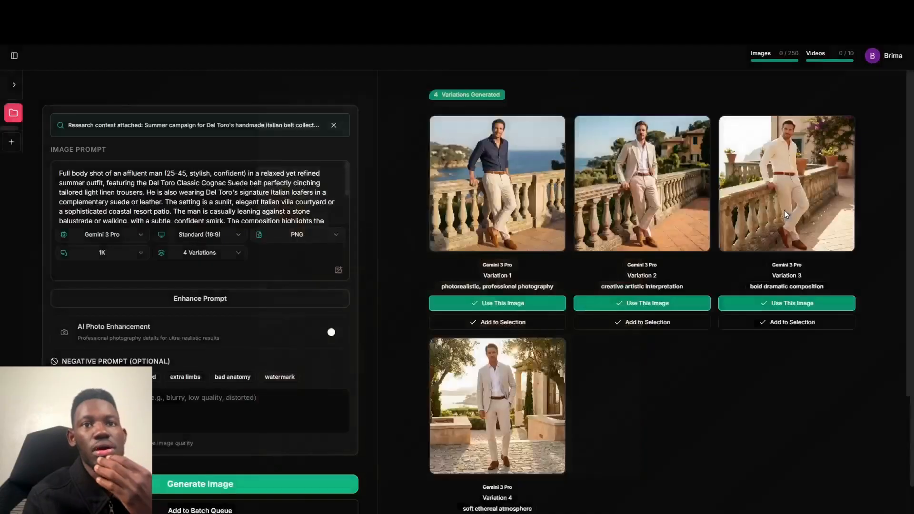
left_click(512, 390)
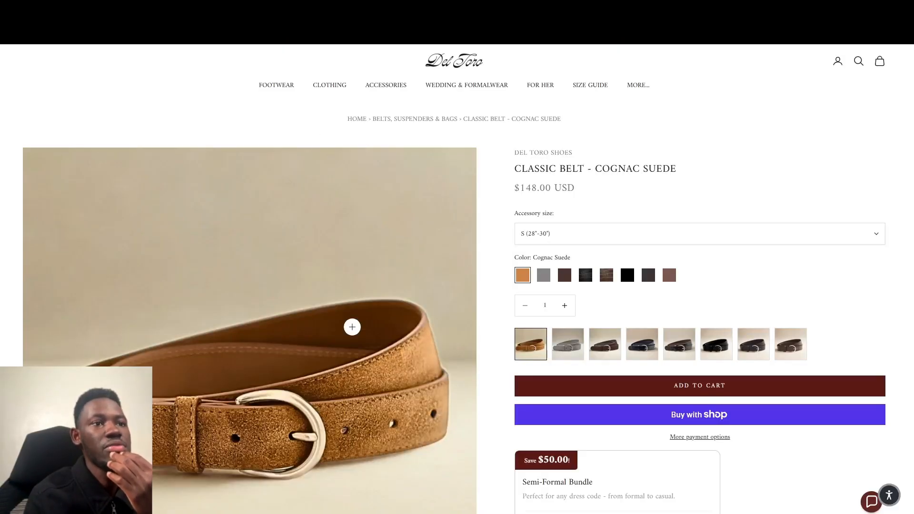
scroll(360, 411, "down", 2)
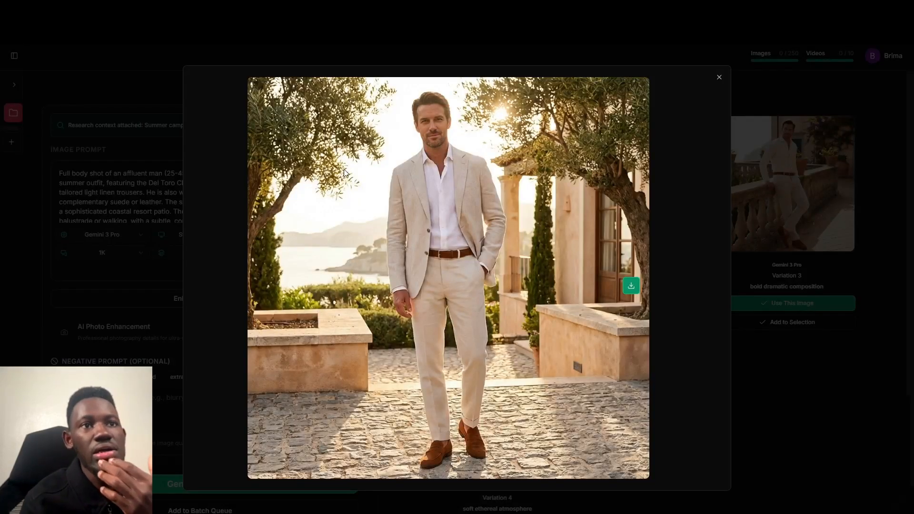
left_click(786, 374)
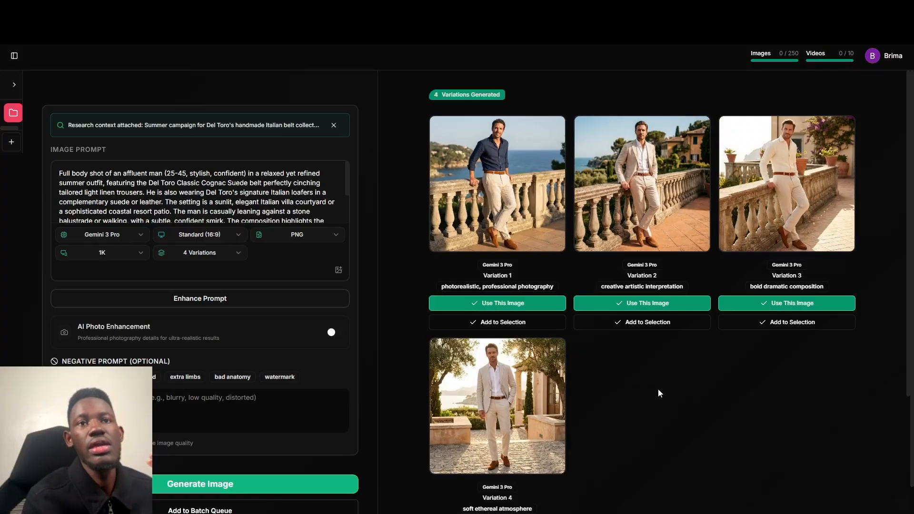
- Look over the four generated variations and use Variation 4, "soft ethereal atmosphere", as the main image
scroll(594, 429, "down", 2)
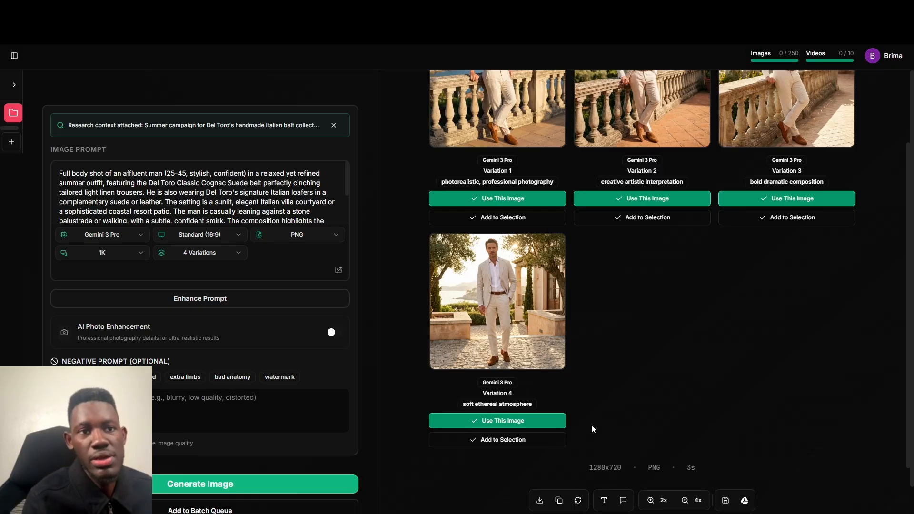
scroll(617, 291, "up", 2)
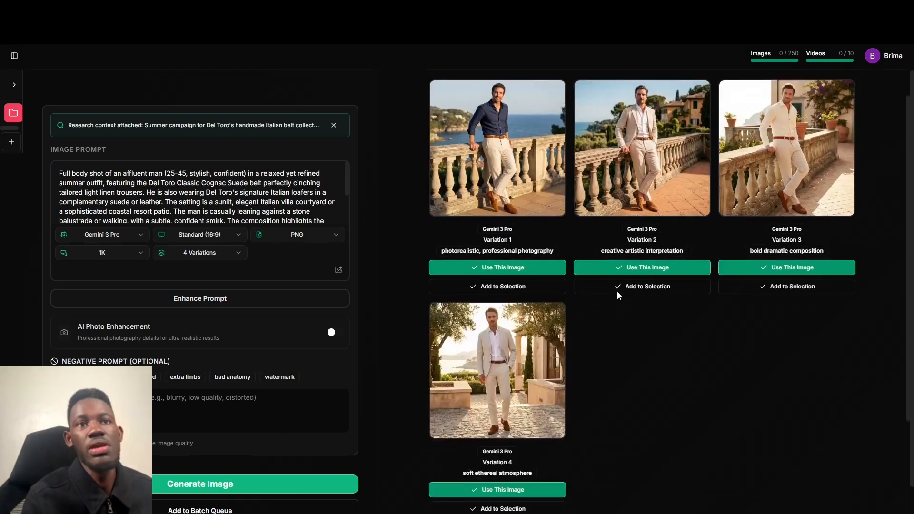
left_click(500, 491)
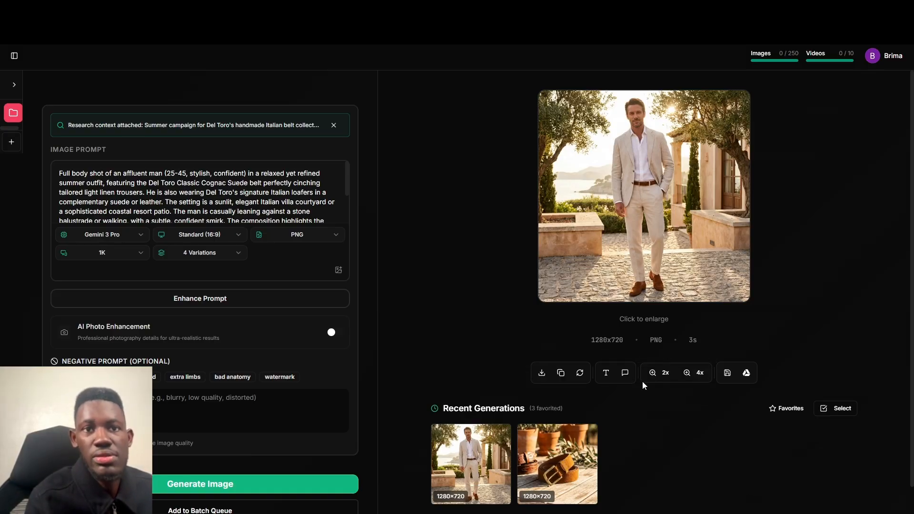
- Apply the custom edit "create a different model using the same belt features but different outfit and different environment" to the Variation 4 image
scroll(660, 437, "down", 1)
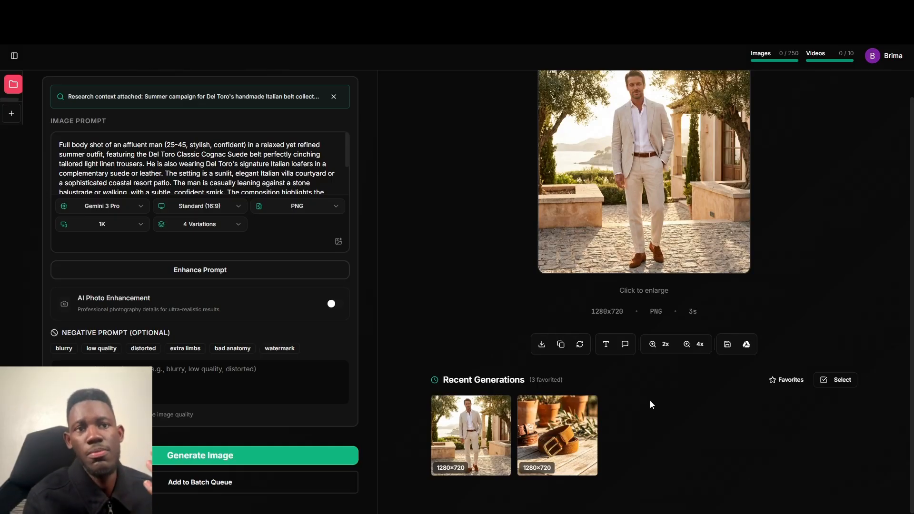
left_click(606, 345)
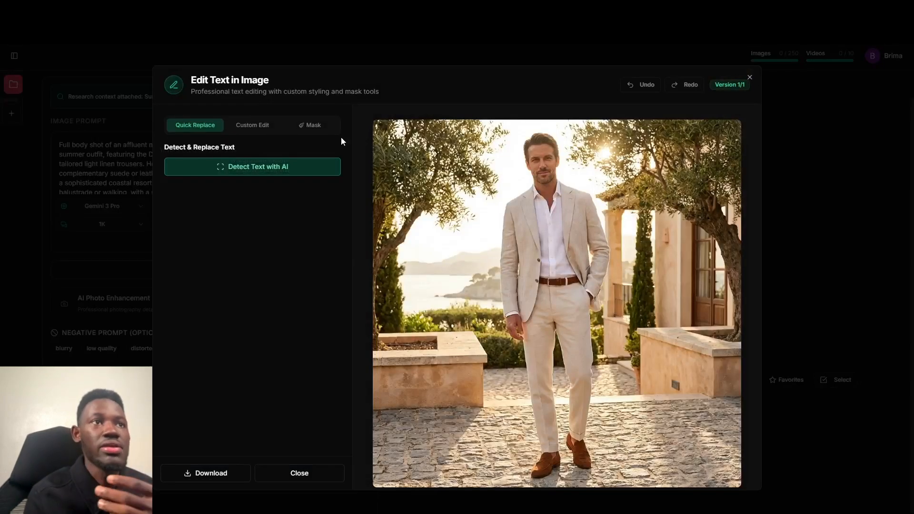
left_click(259, 127)
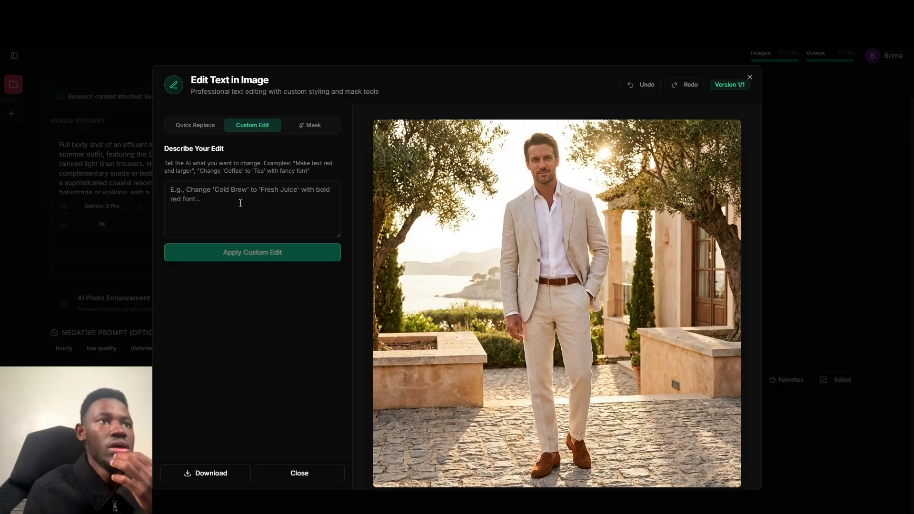
left_click(205, 192)
type("create a di")
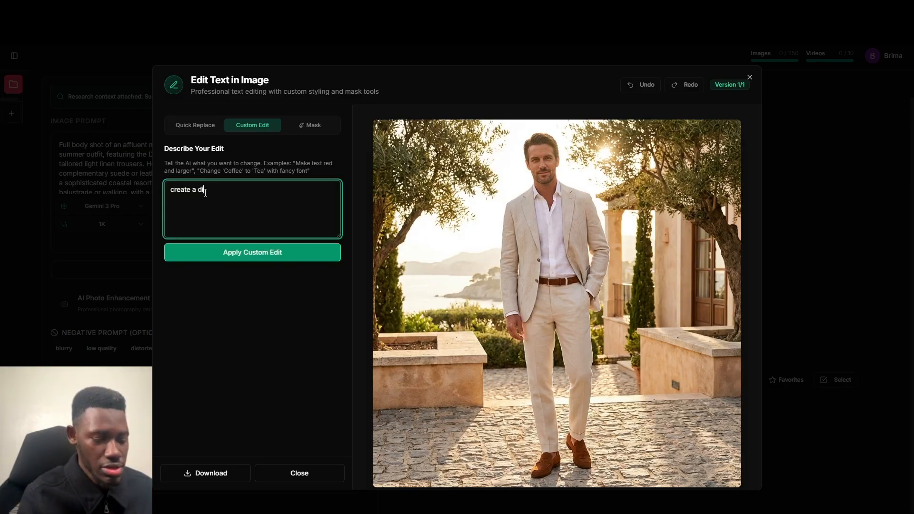
type("fferent model")
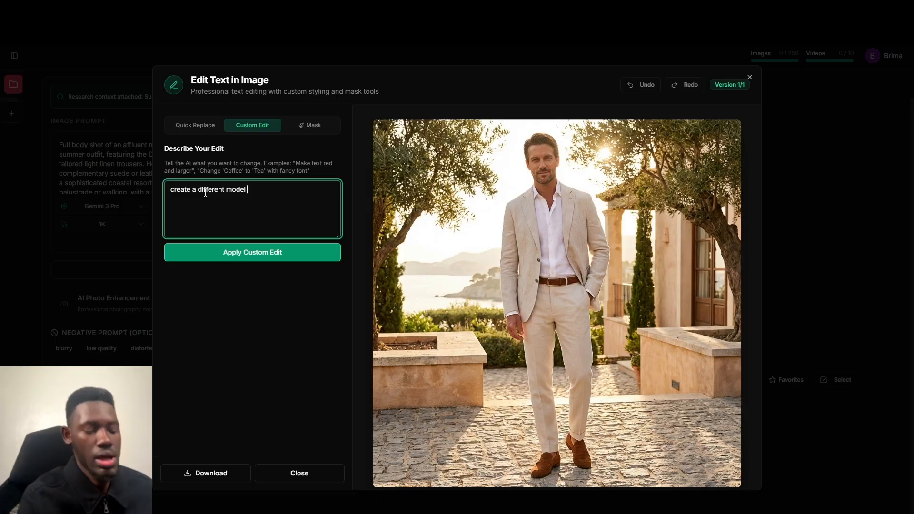
type(" using the ")
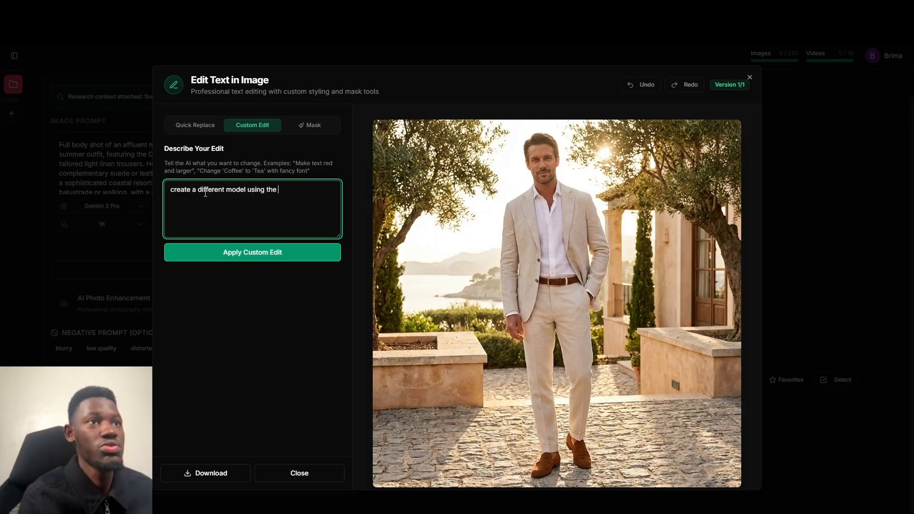
type("same bel")
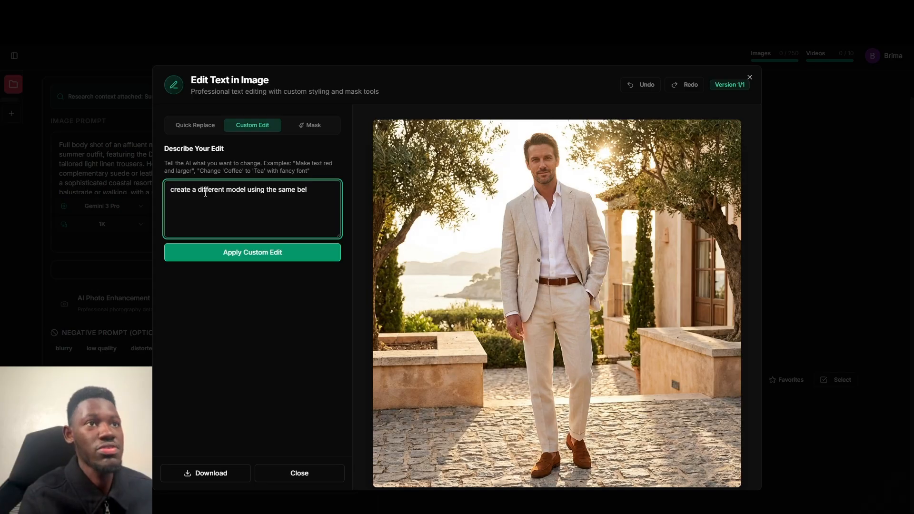
type("t ")
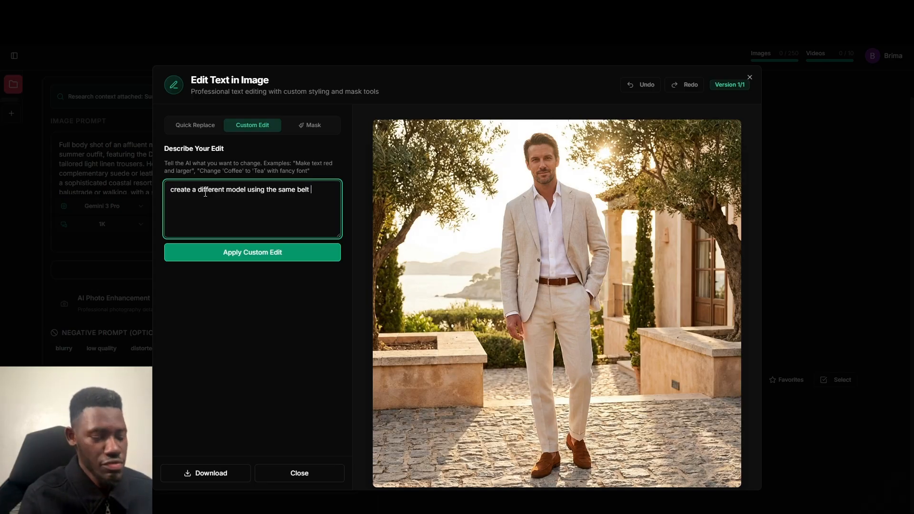
type("features bu")
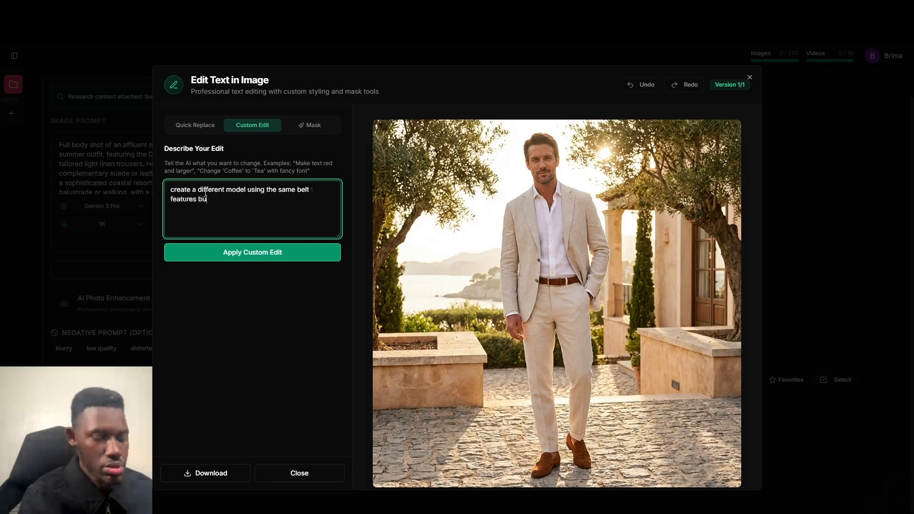
type("t different ")
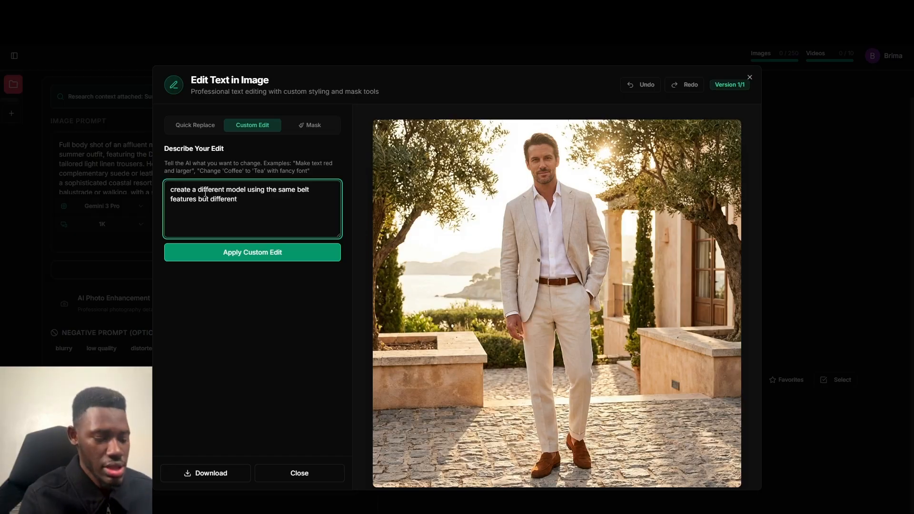
type("outfit and ")
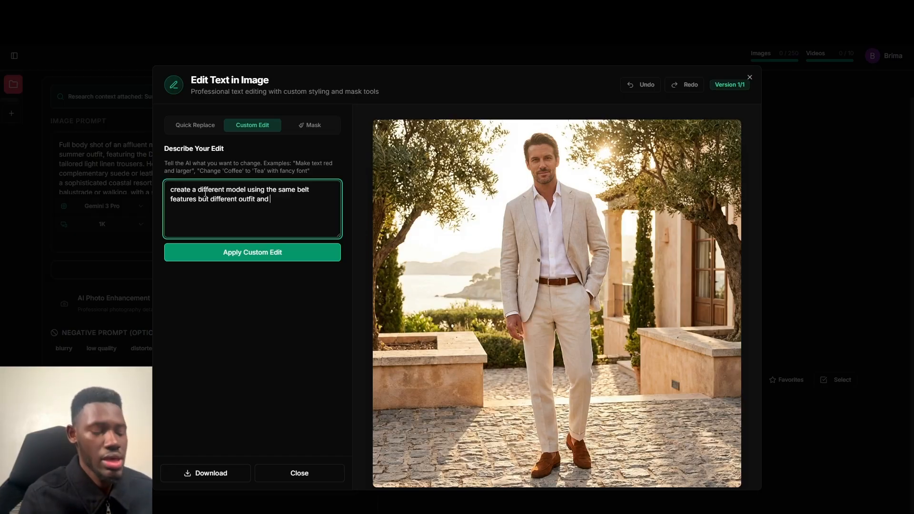
type("differe")
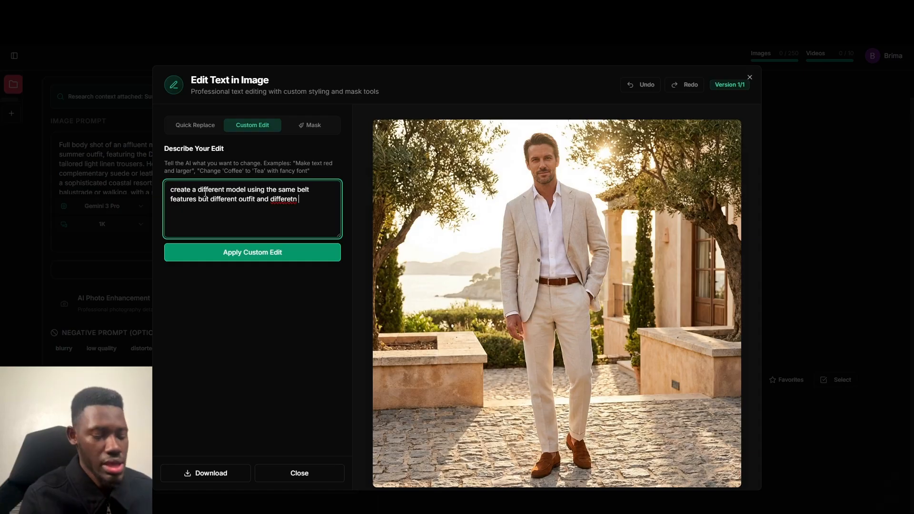
type("nt ")
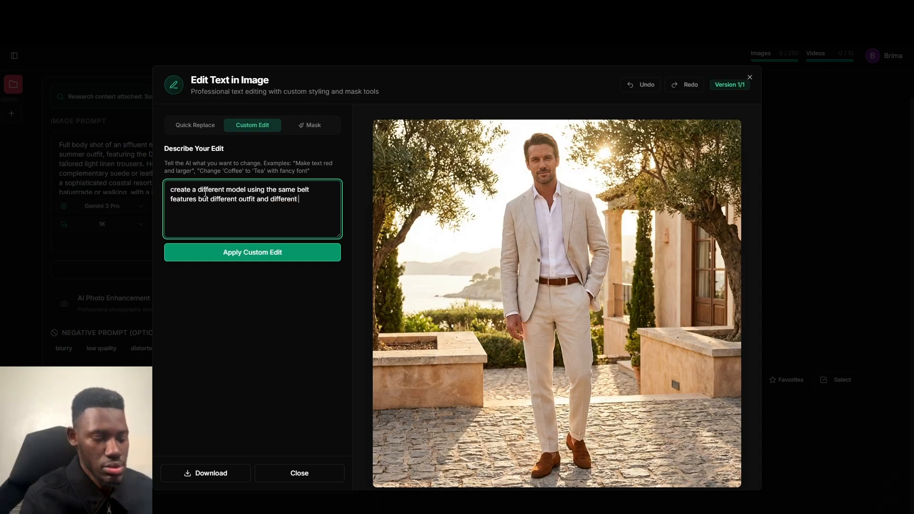
type("environemtn")
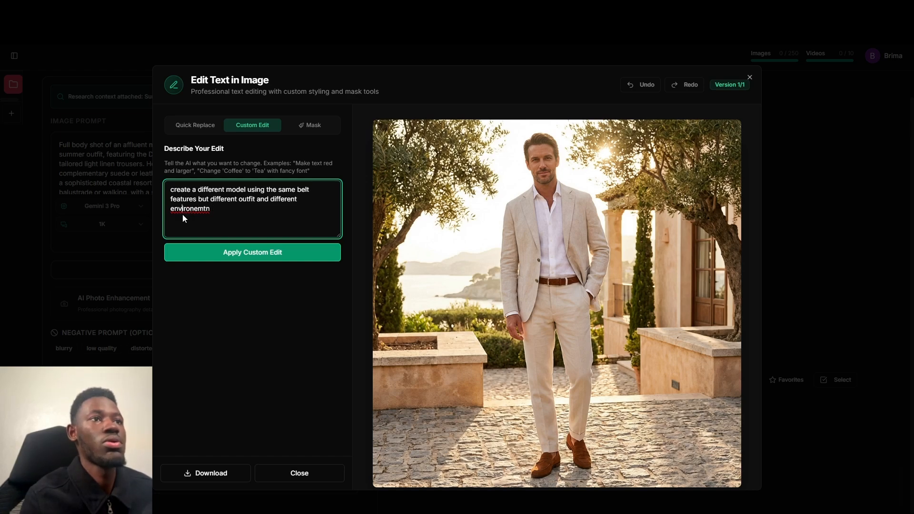
type("environment")
left_click(229, 252)
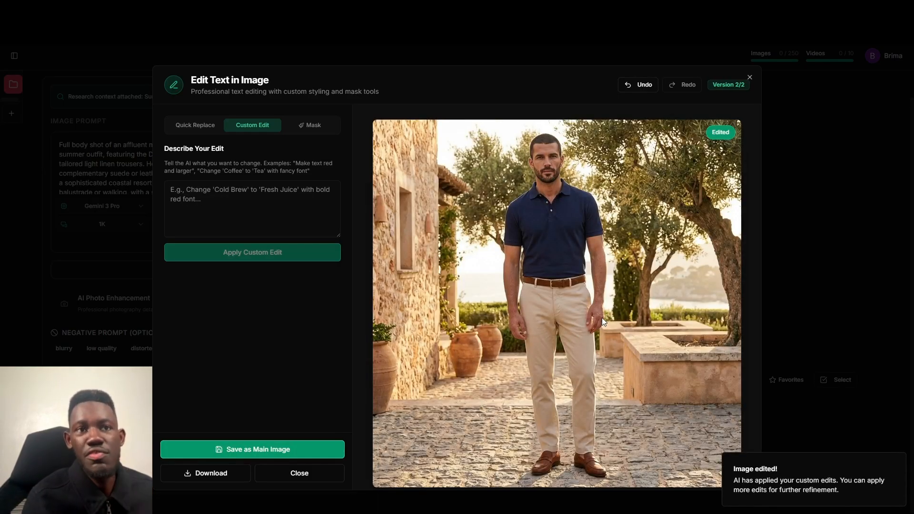
- Compare the original image with the edited version by repeatedly undoing and redoing the custom edit, ending on the edited version
left_click(646, 87)
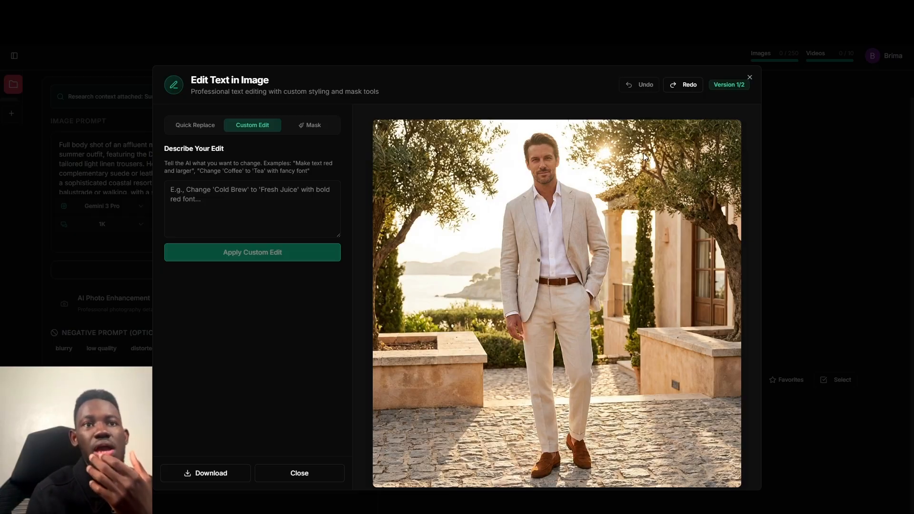
left_click(680, 88)
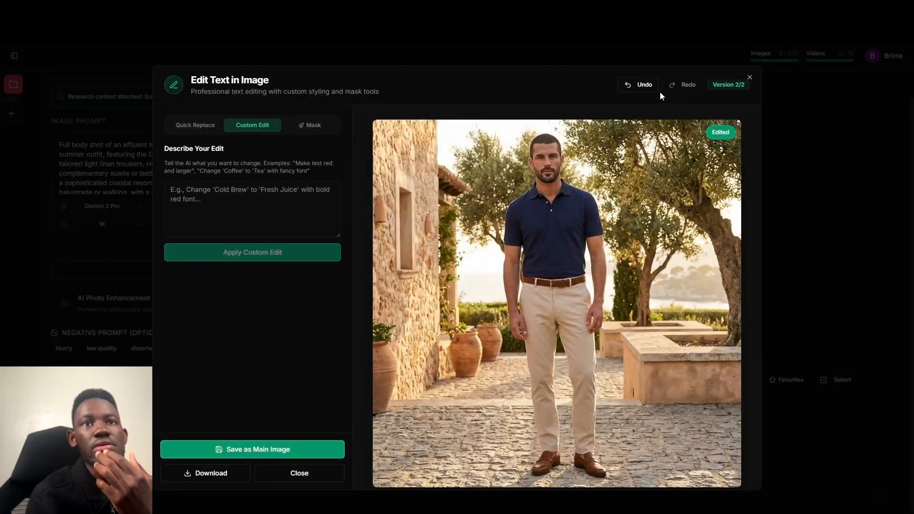
left_click(644, 86)
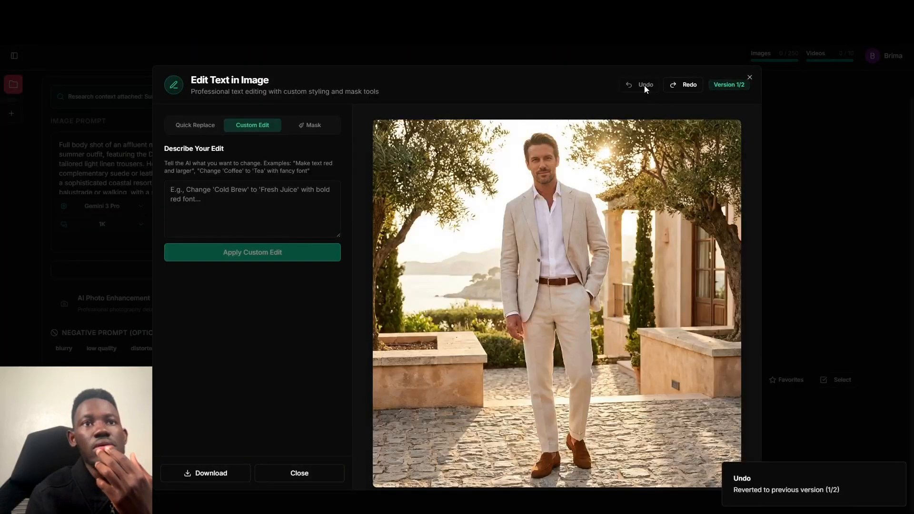
left_click(682, 87)
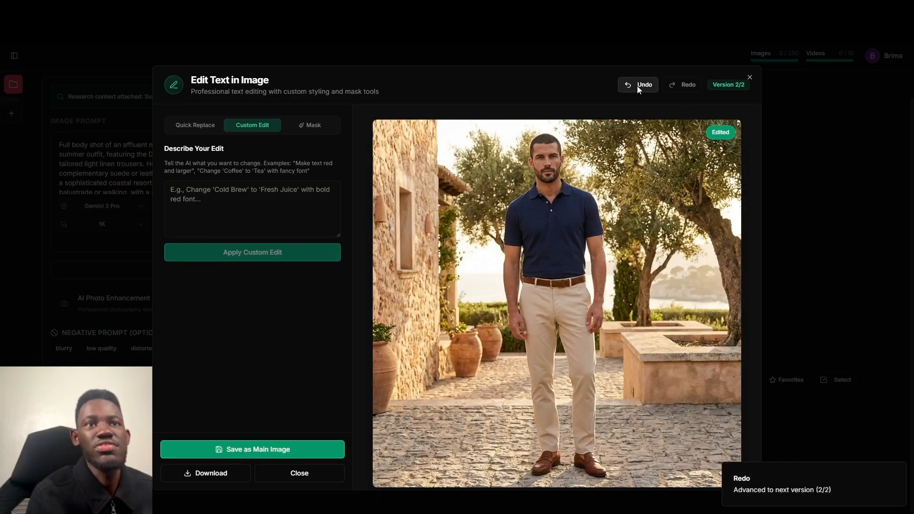
left_click(638, 86)
left_click(682, 87)
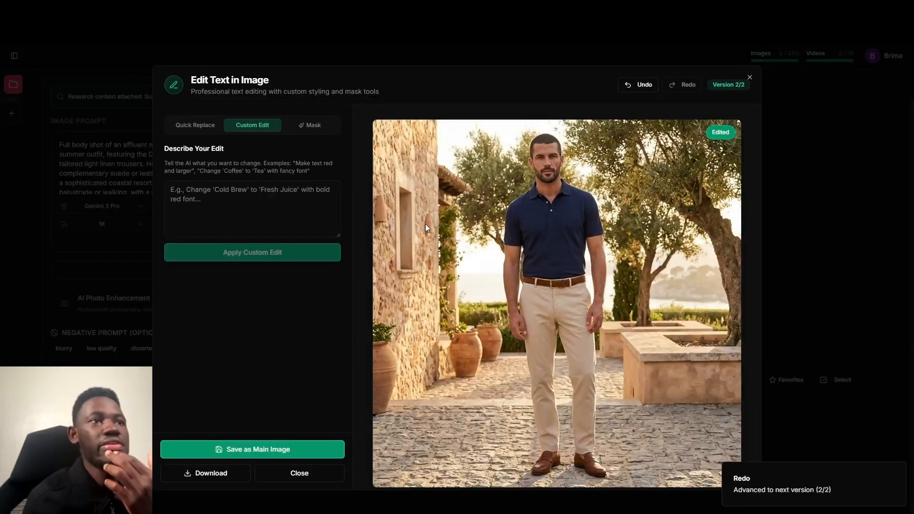
- Apply a second custom edit to the edited image: "use a different model with a dark skin in miami"
left_click(246, 193)
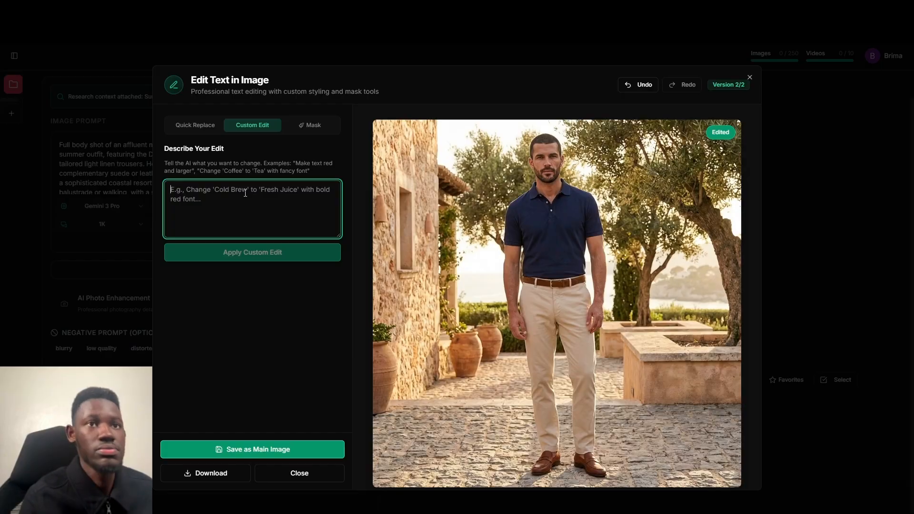
type("use a different model with a dark ski")
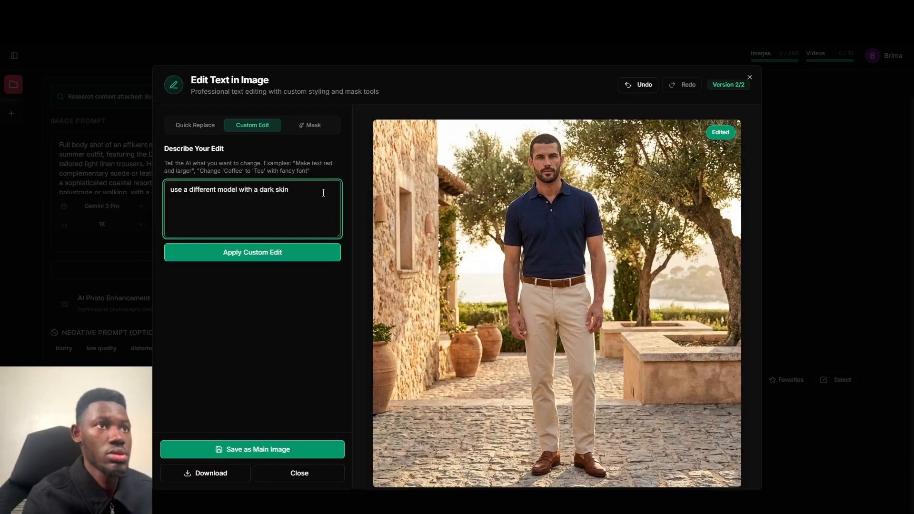
type("n ")
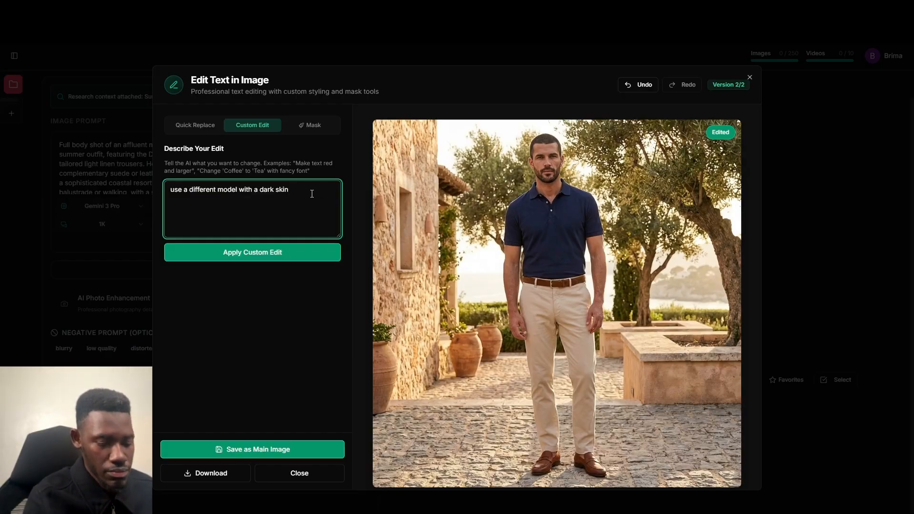
type("in miami")
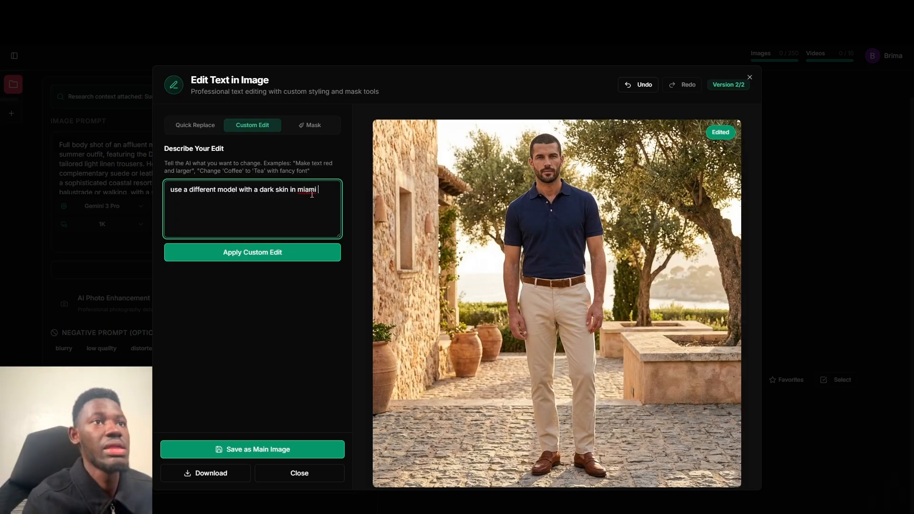
left_click(288, 252)
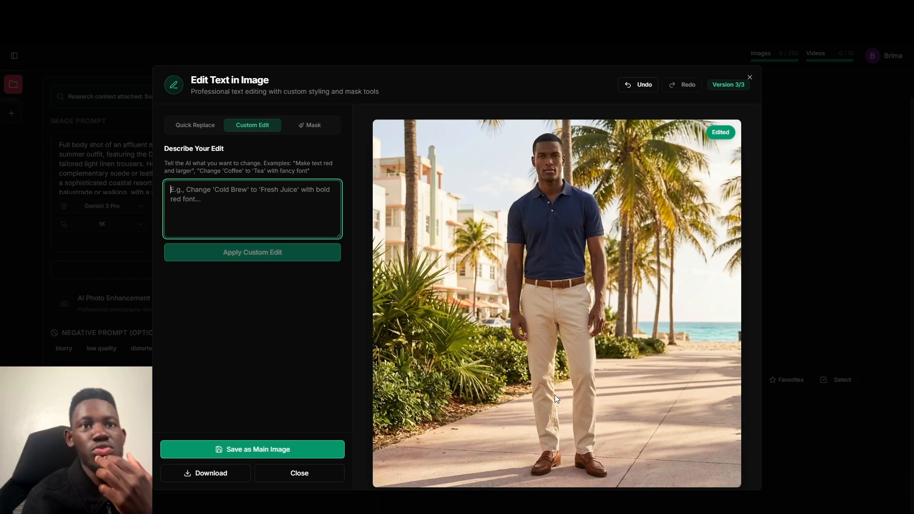
- Apply the custom edit "use the same model but instead of looking at me he should be walking by the side walk"
left_click(207, 198)
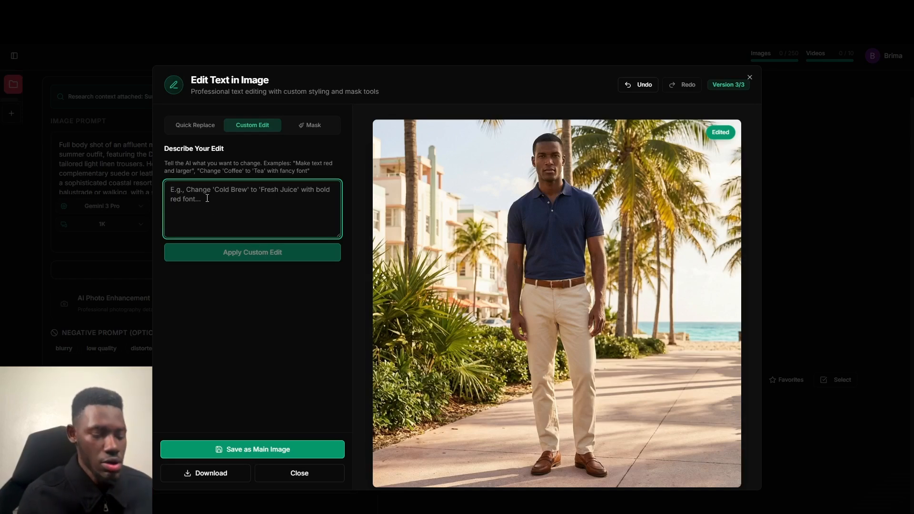
type("use the")
type("same")
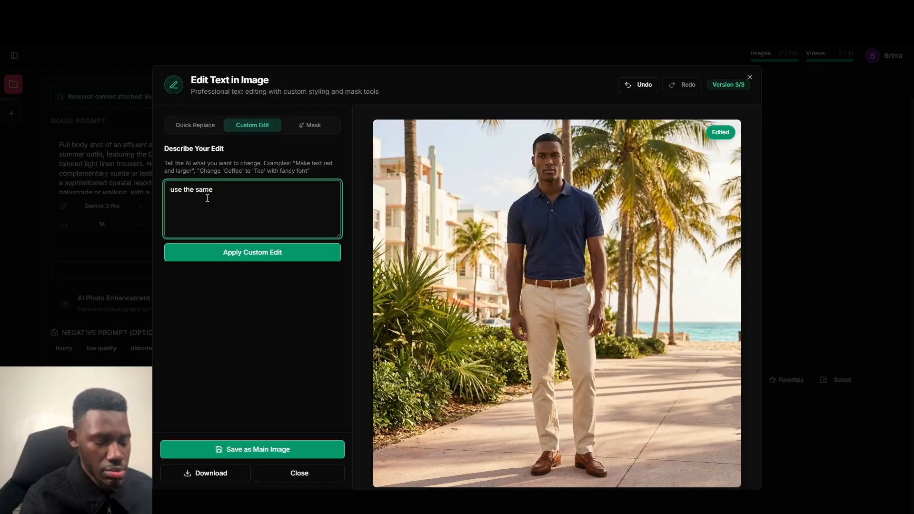
type(" model b")
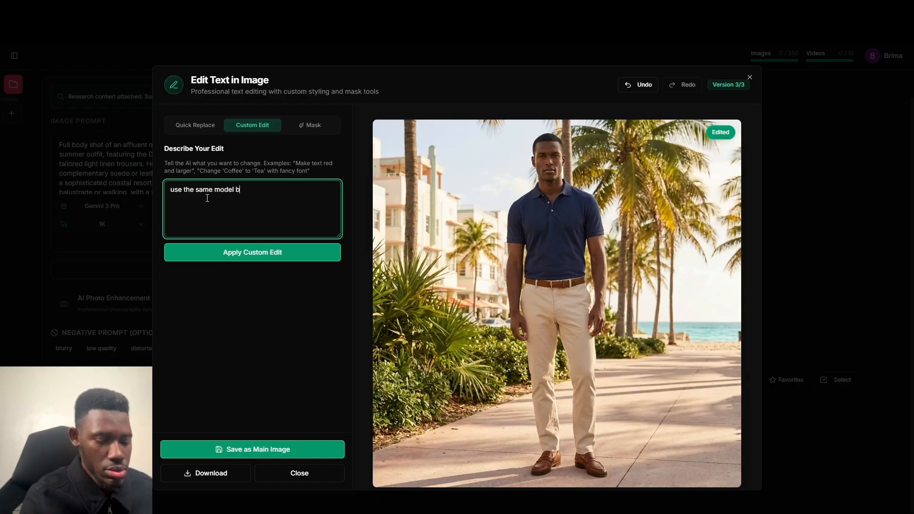
type("ut instead ")
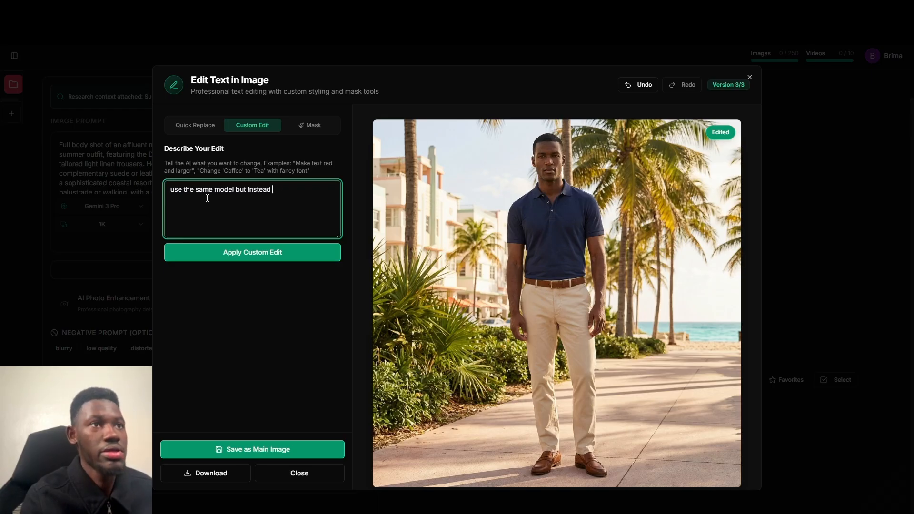
type("of looki")
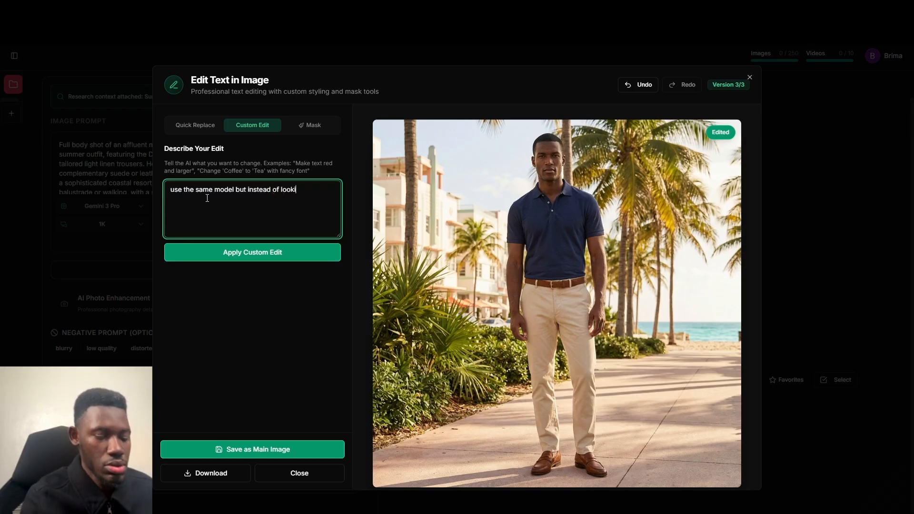
type("ng at me he who")
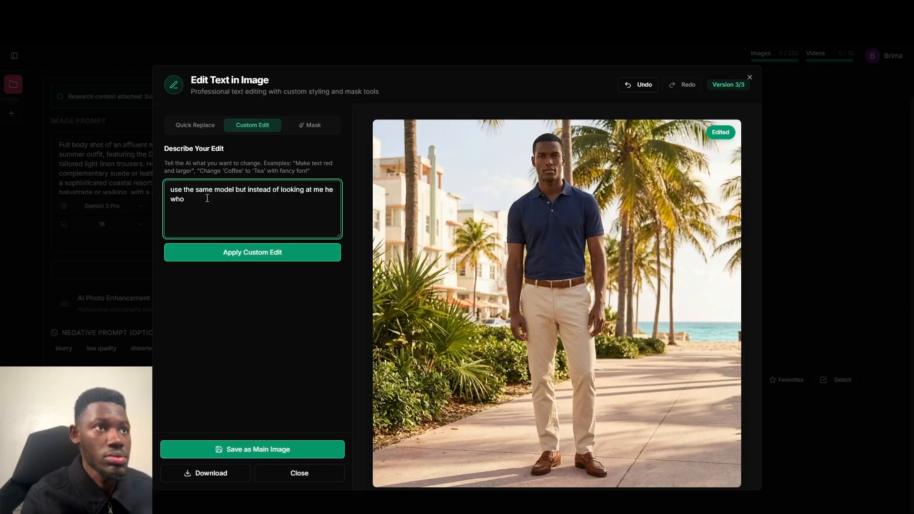
key("BackSpace")
key("BackSpace")
key("BackSpace")
type("shou")
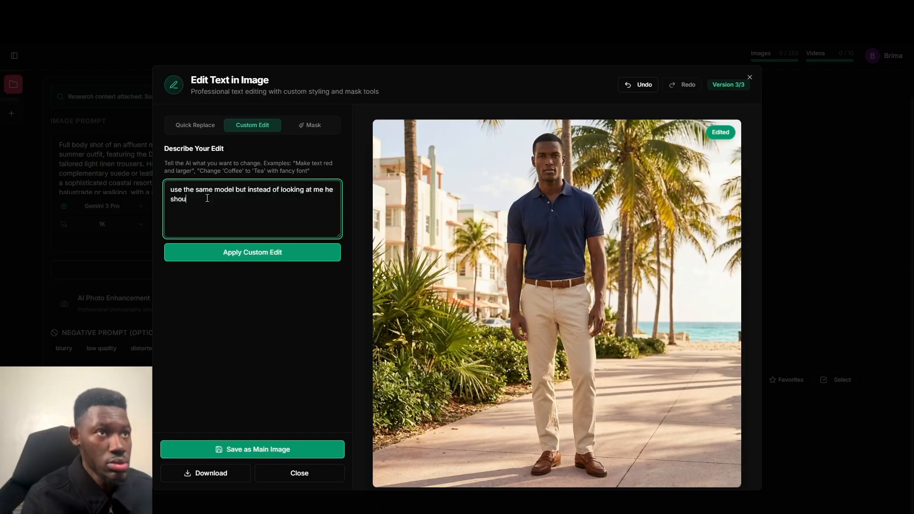
type("ld be walking")
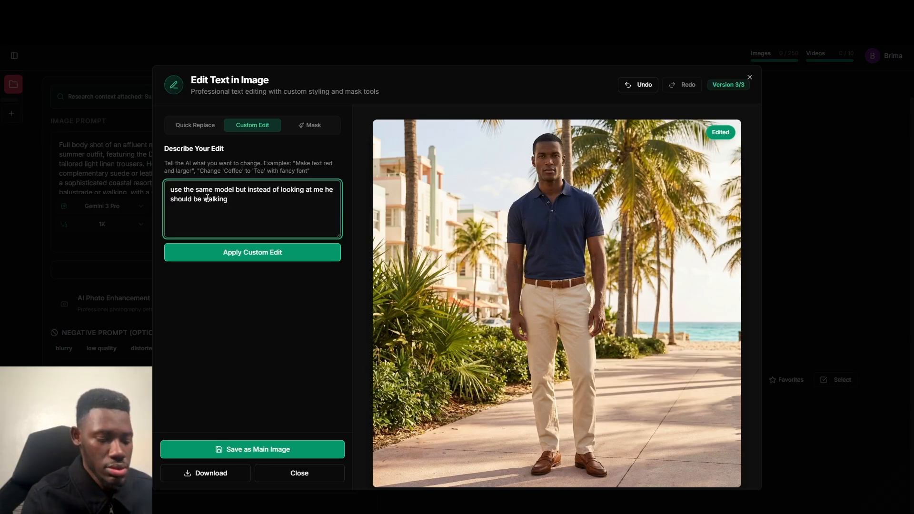
type(" by the side wal")
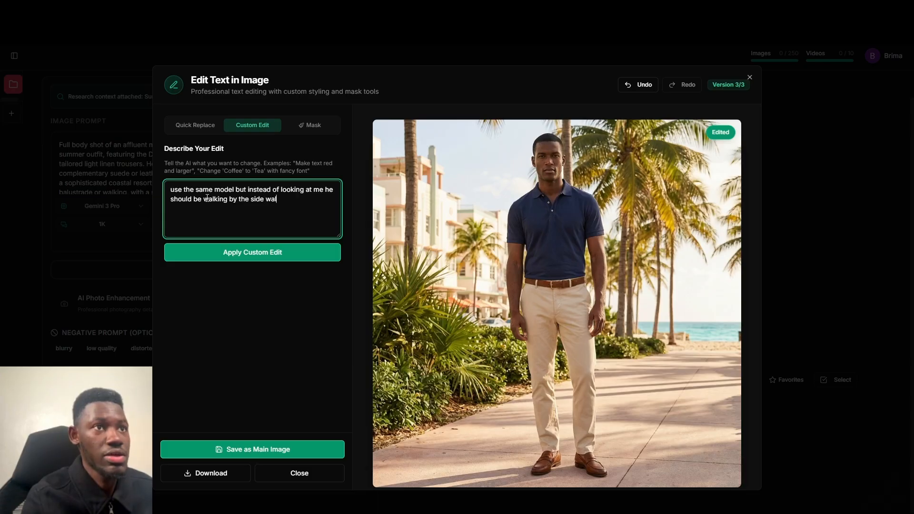
type("k")
left_click(229, 251)
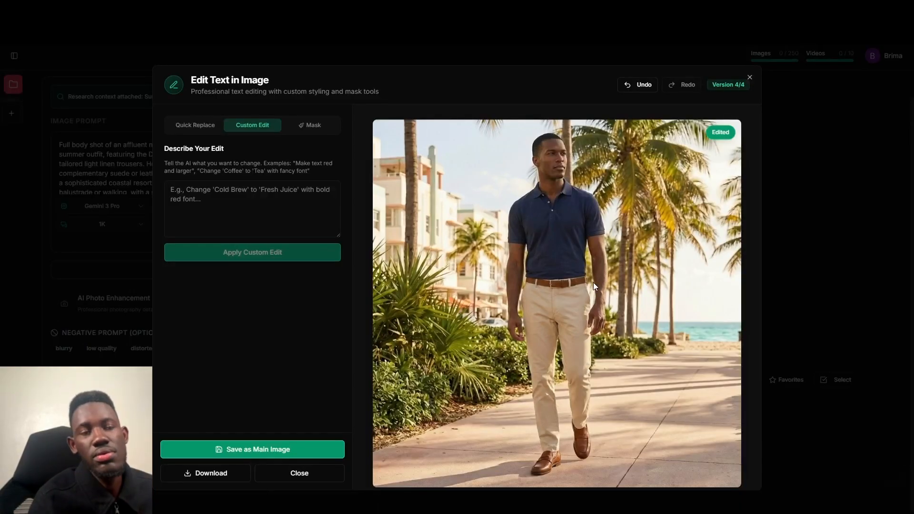
- Save the edited walking image as the main image and view the two most recent generations enlarged
left_click(232, 450)
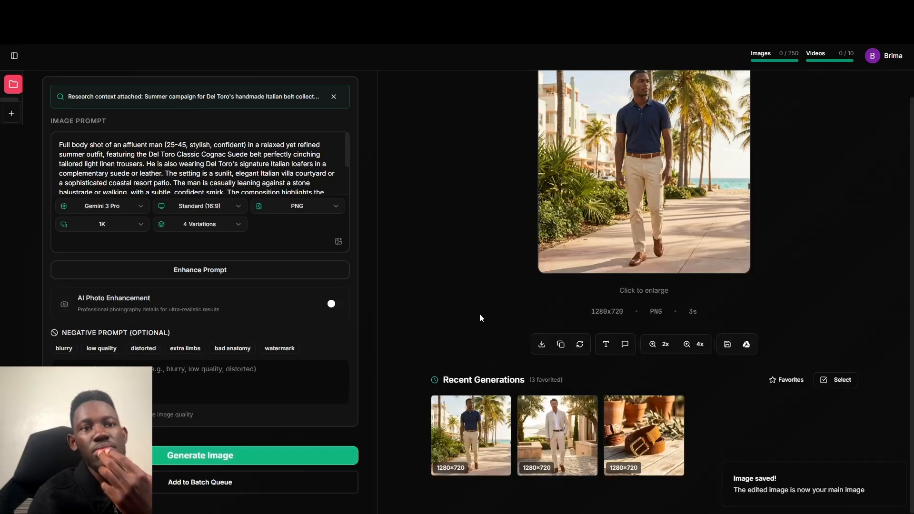
left_click(541, 428)
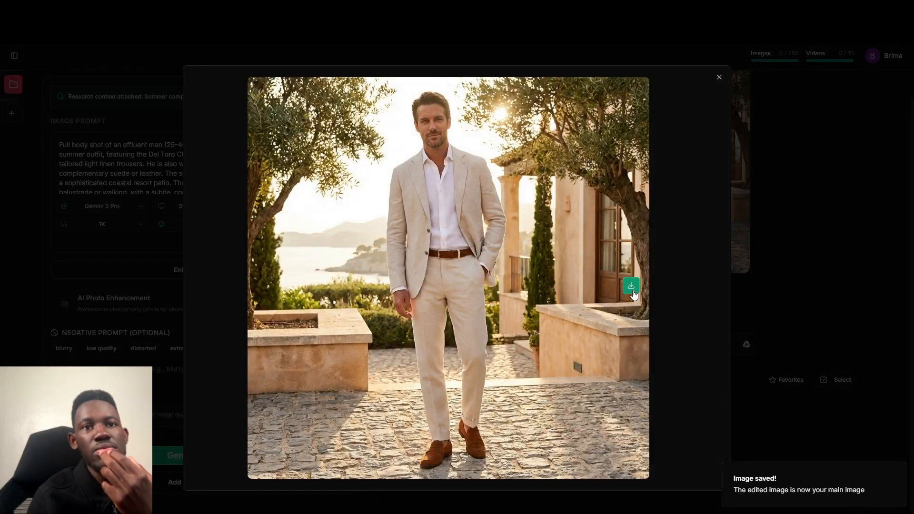
left_click(796, 309)
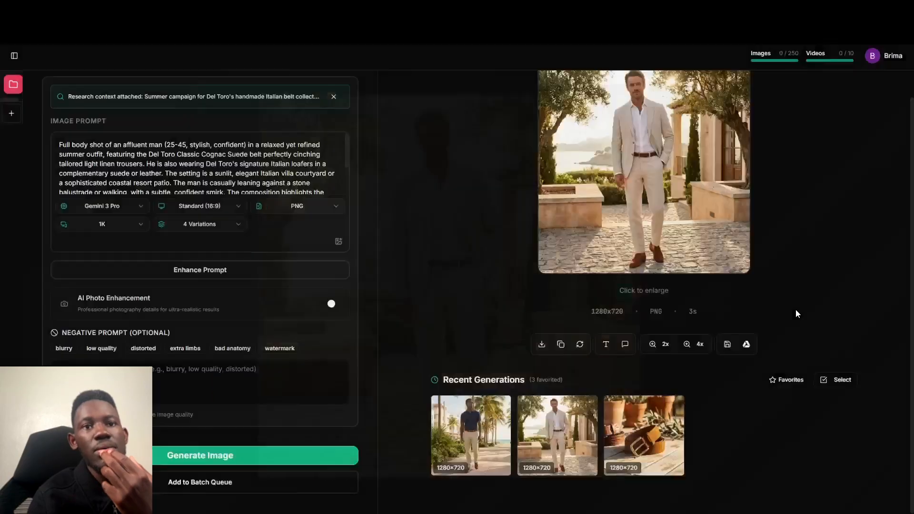
left_click(465, 427)
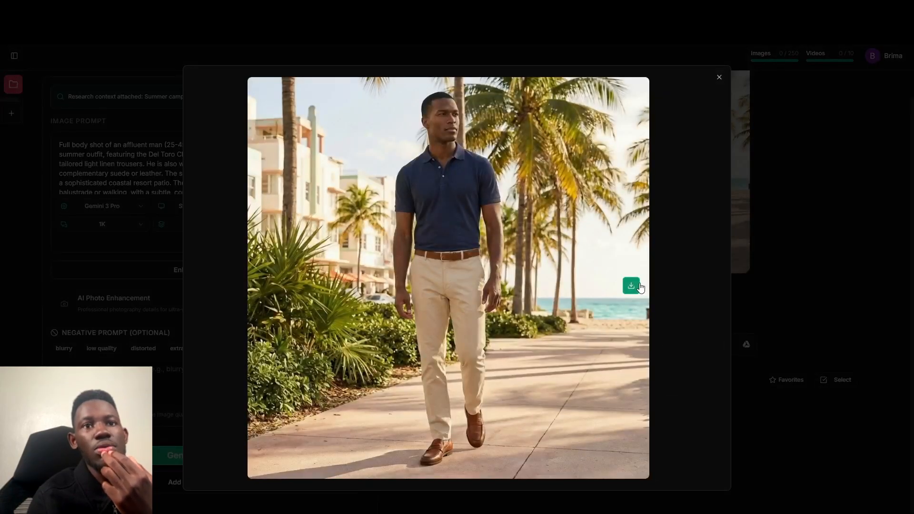
left_click(854, 248)
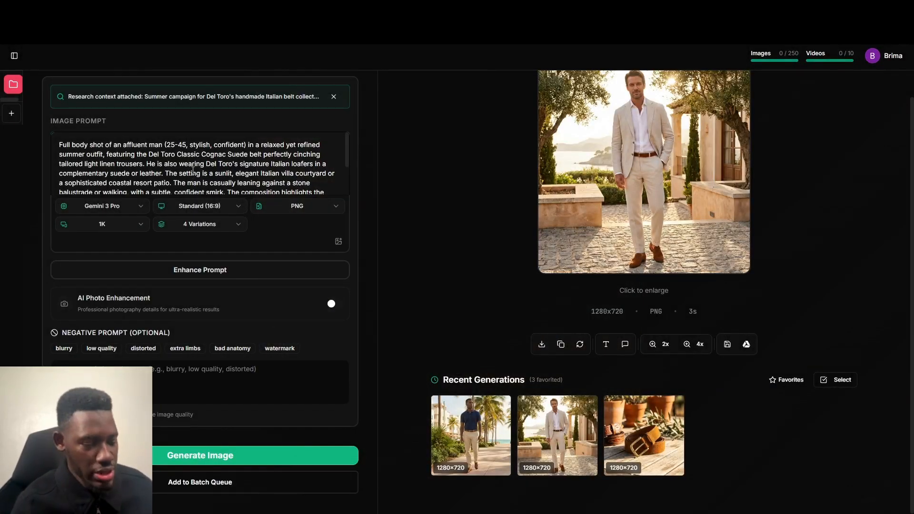
- Replace the image prompt with "men with different outfits walking uisng the belt" and generate four variations
key("ctrl+a")
key("BackSpace")
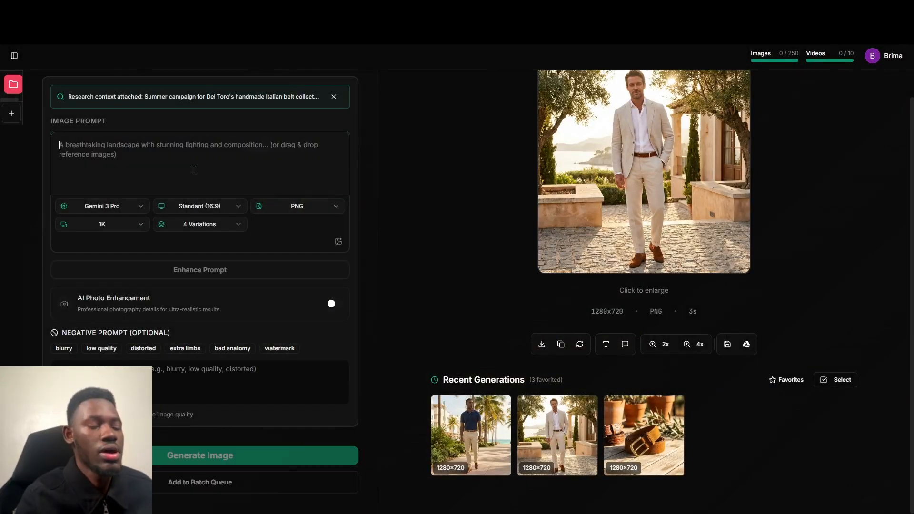
type("men w")
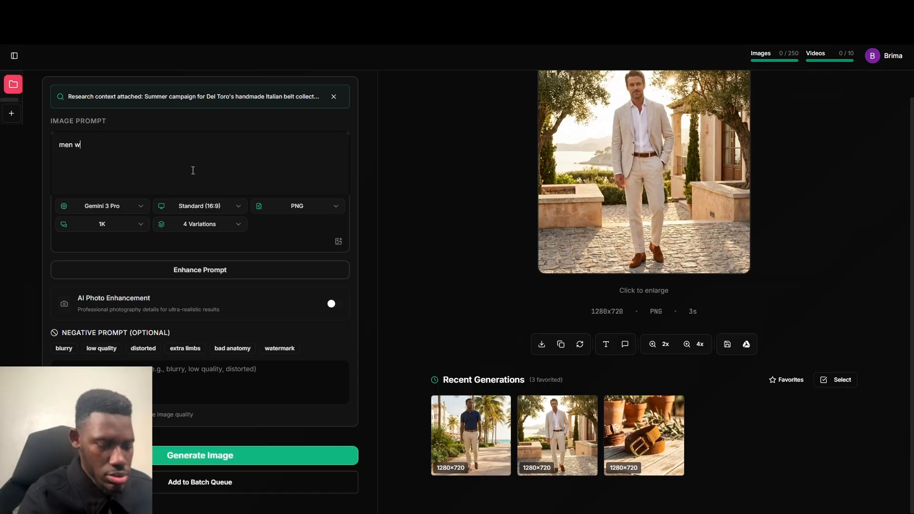
type("ith different")
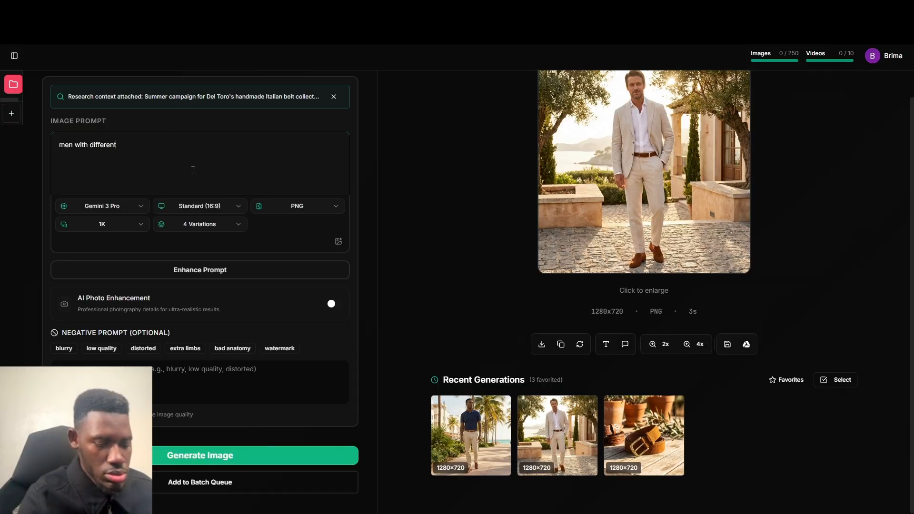
type(" outfits walking ")
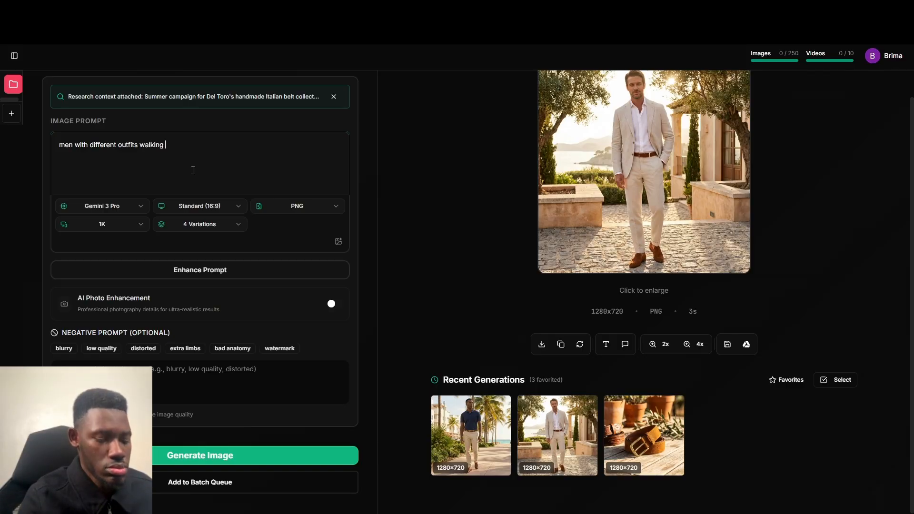
type("uisng ")
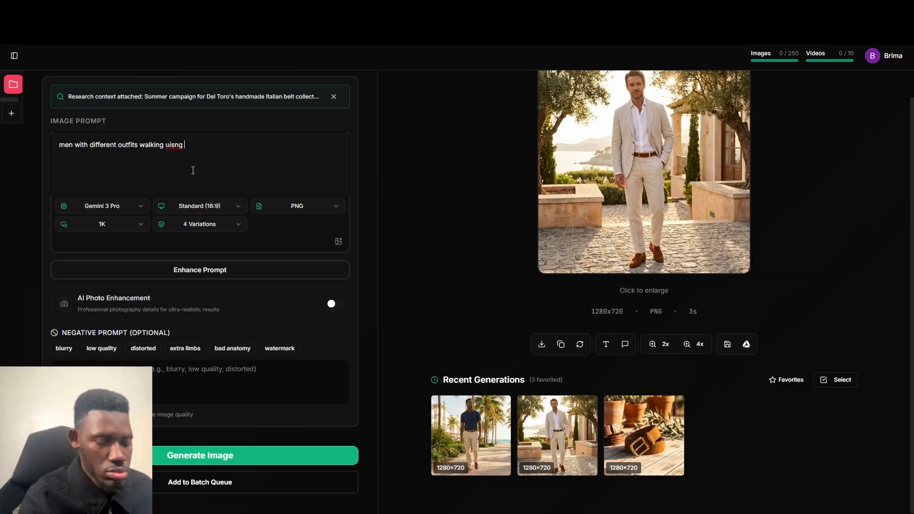
type("the belt")
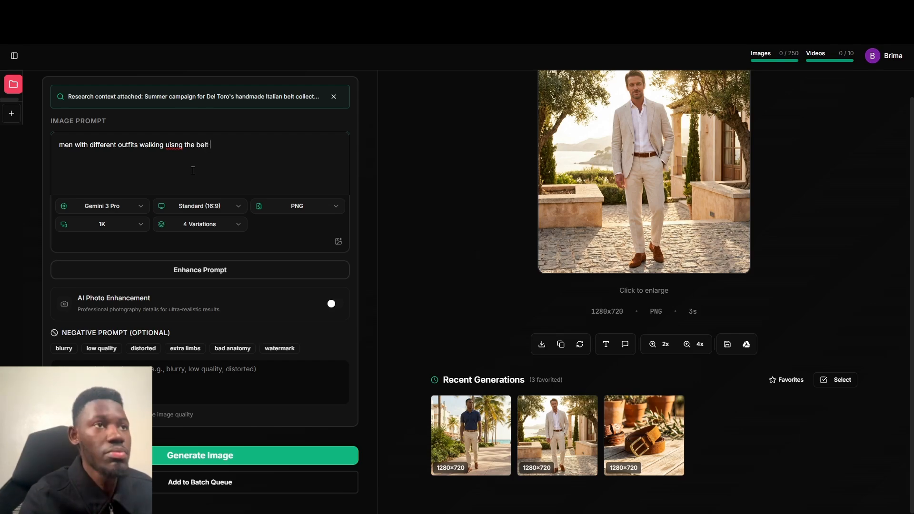
left_click(205, 459)
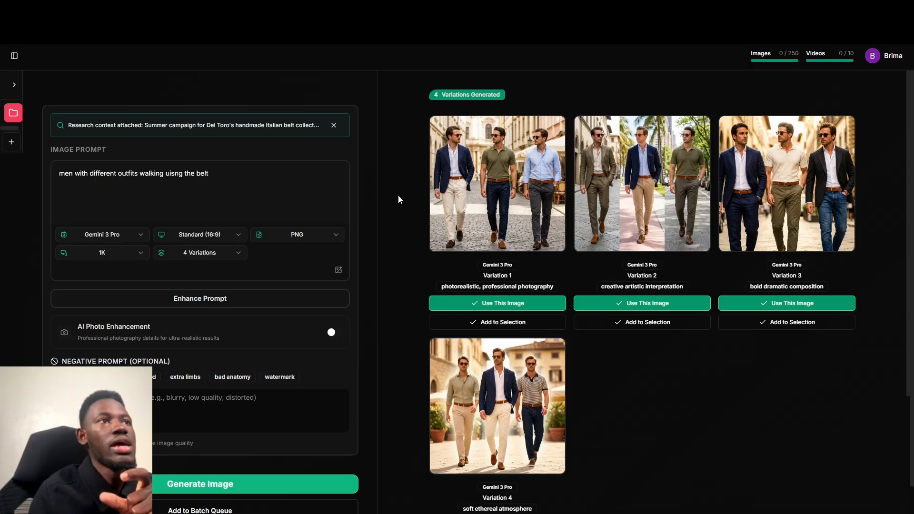
- Look at the belt's photos on the Del Toro product page and return to the image generator
key("ctrl+Tab")
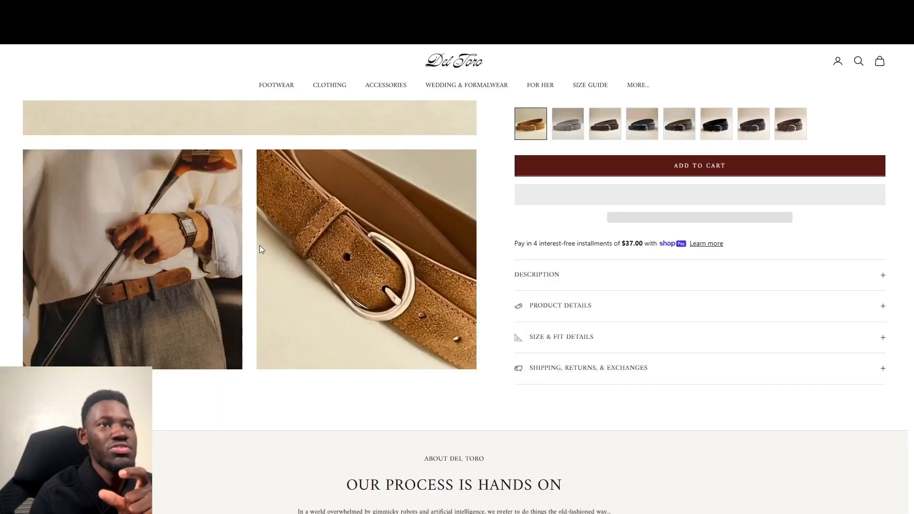
scroll(261, 249, "down", 5)
key("ctrl+shift+Tab")
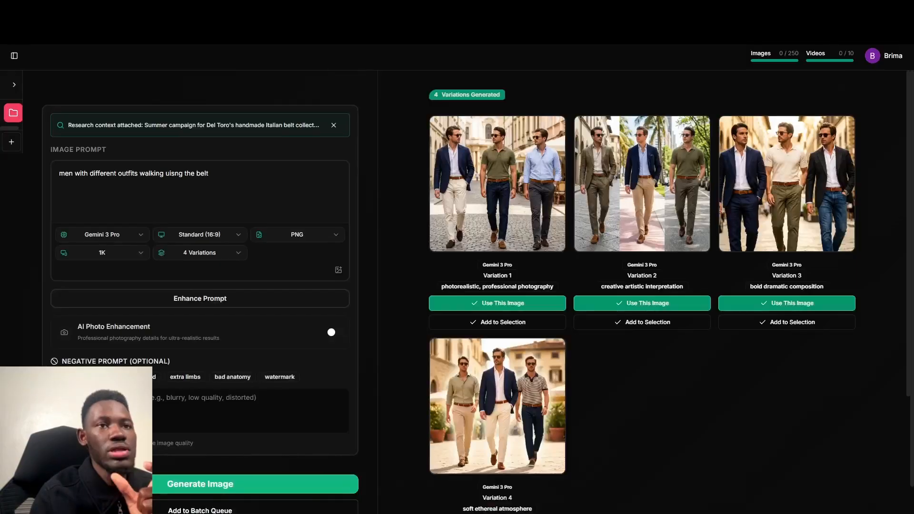
- Examine each of the four generated variations enlarged, from Variation 1 to Variation 4
left_click(522, 210)
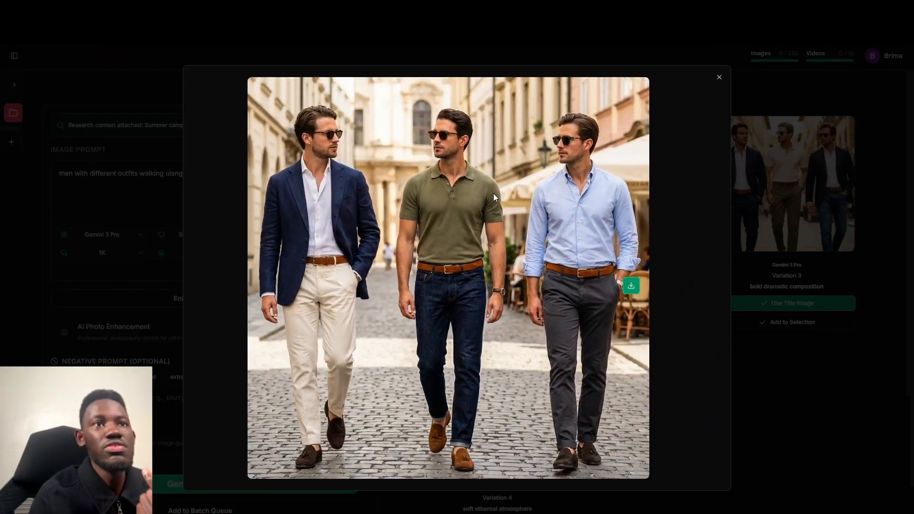
left_click(760, 197)
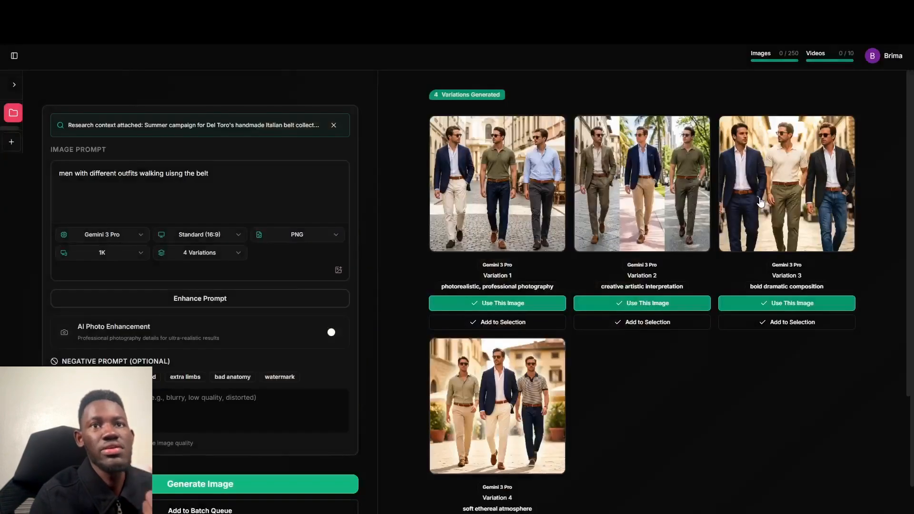
left_click(647, 190)
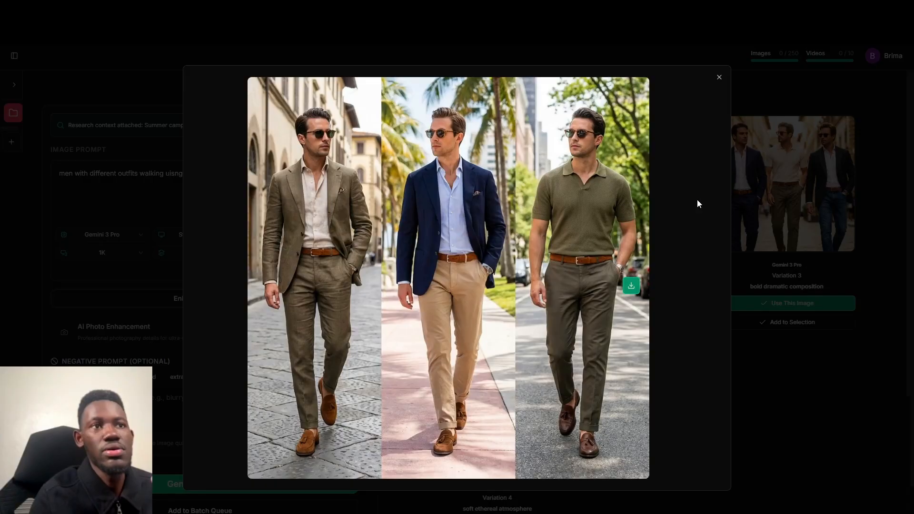
left_click(770, 222)
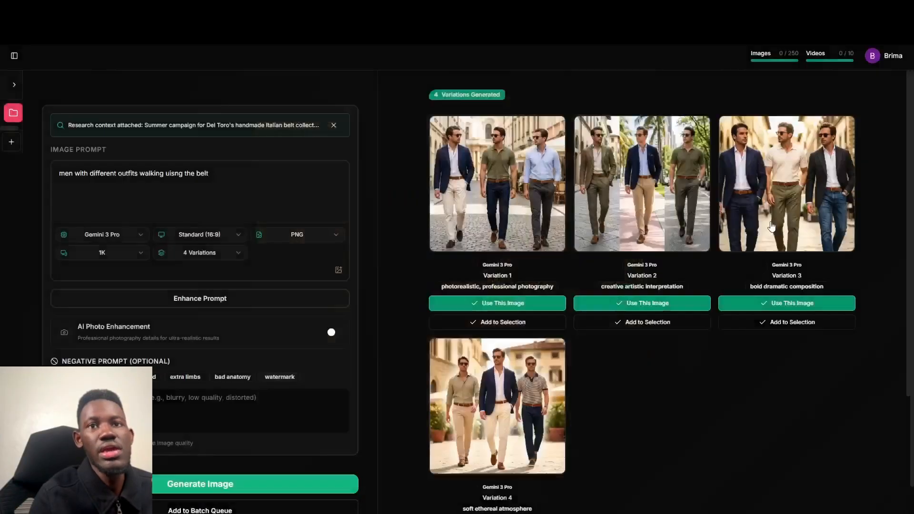
left_click(778, 182)
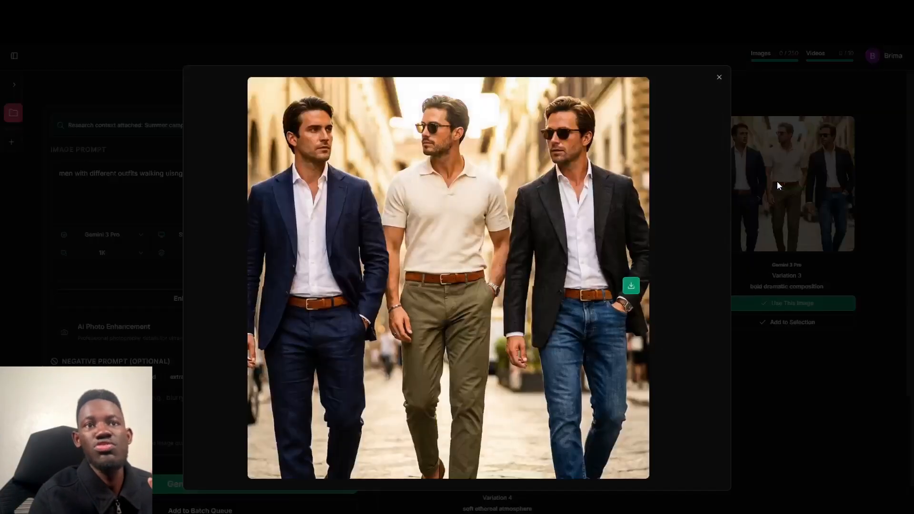
left_click(785, 216)
left_click(502, 384)
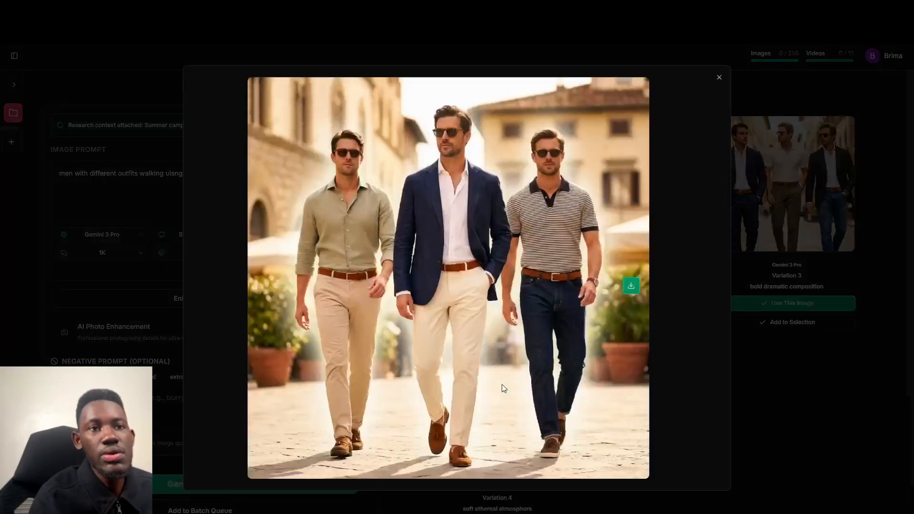
left_click(785, 212)
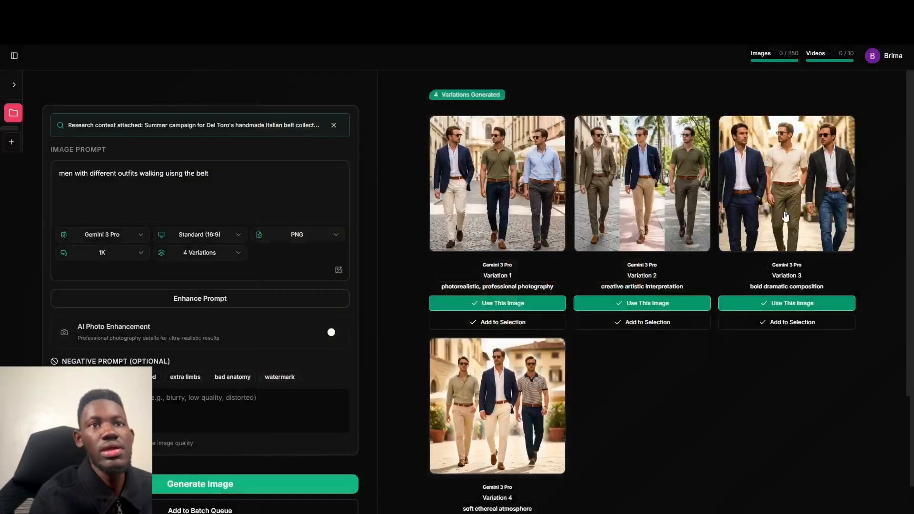
- Download the Variation 1 image and view Variation 2 enlarged once more
left_click(514, 205)
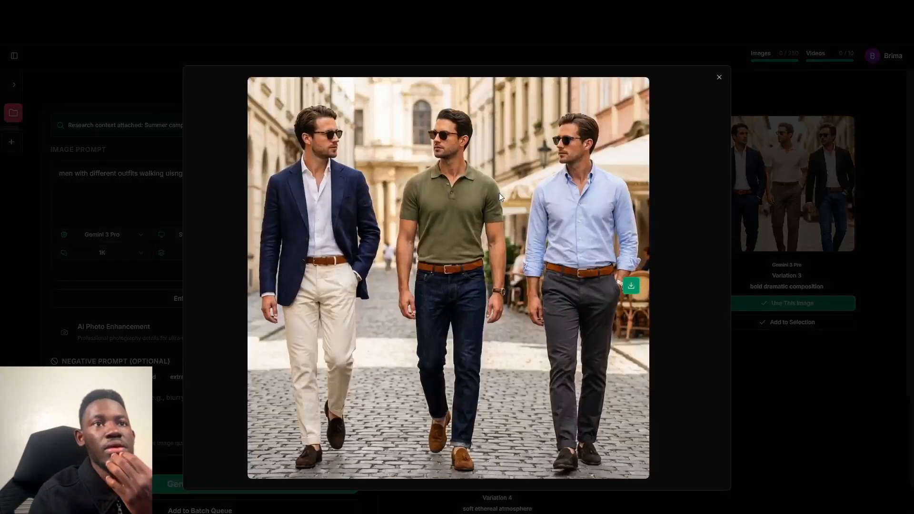
left_click(631, 288)
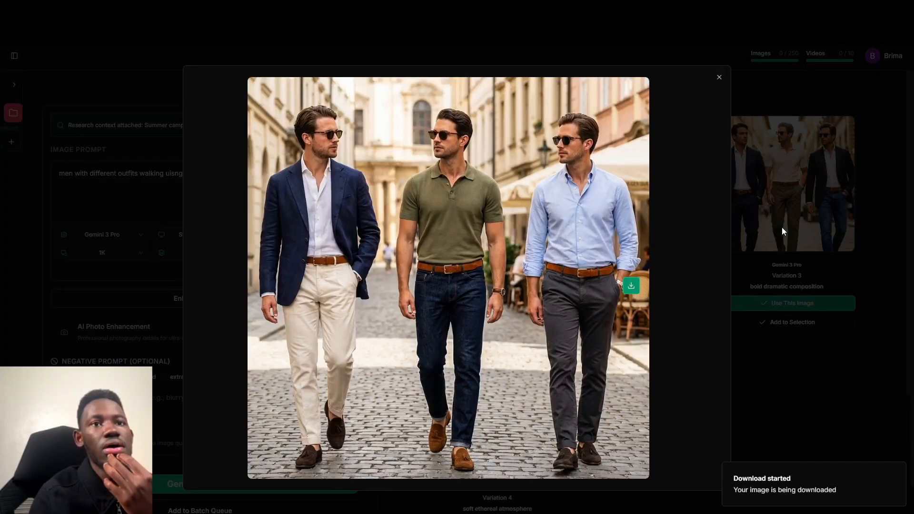
left_click(796, 189)
left_click(661, 181)
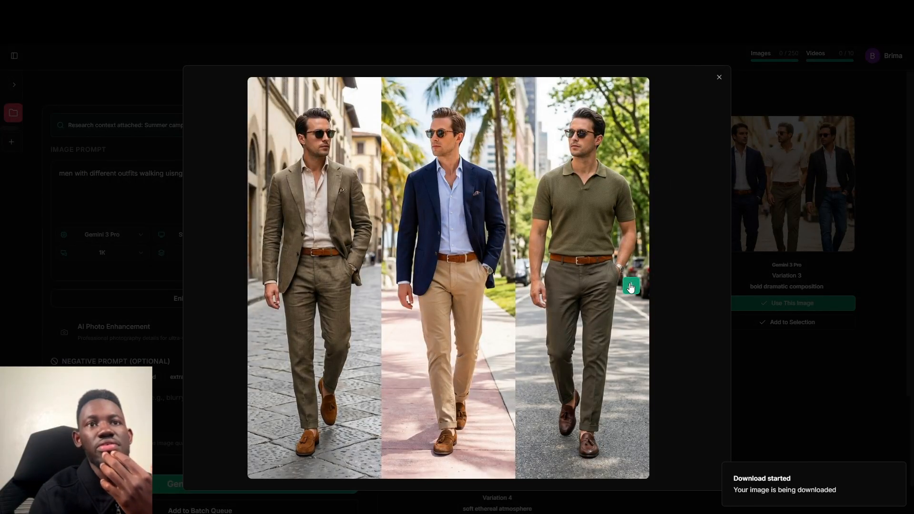
left_click(792, 210)
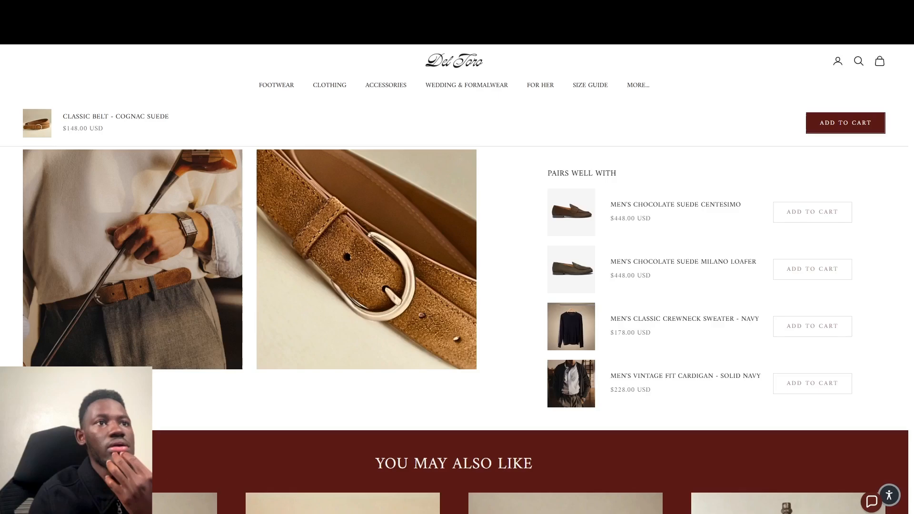
- Return to the image generator, view Variation 3 enlarged and download it
scroll(309, 248, "up", 5)
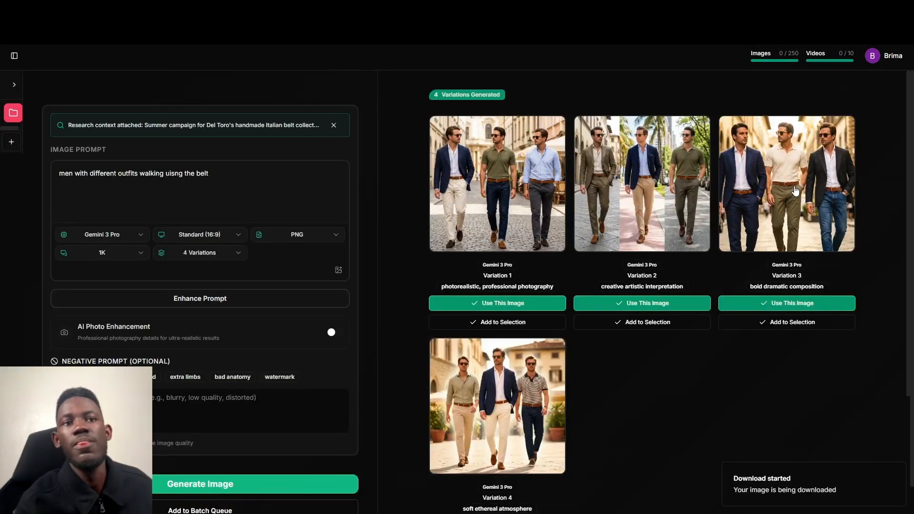
left_click(794, 188)
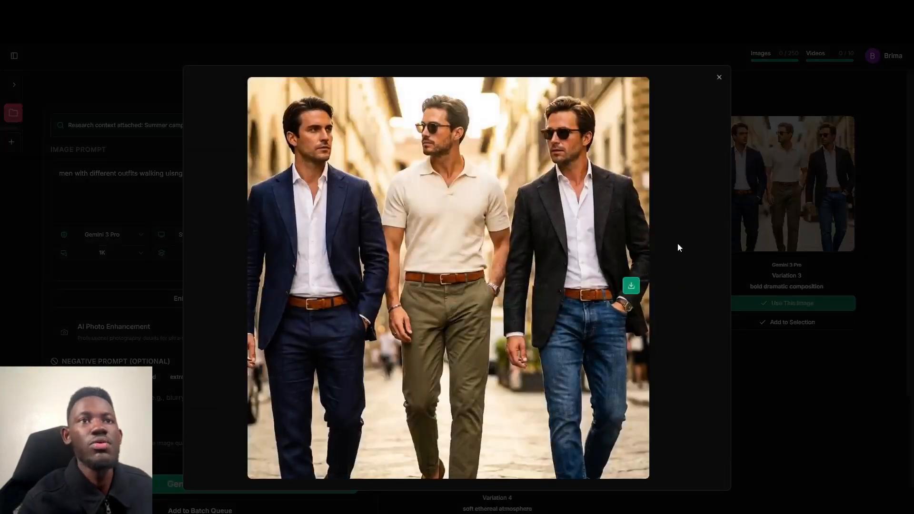
left_click(635, 287)
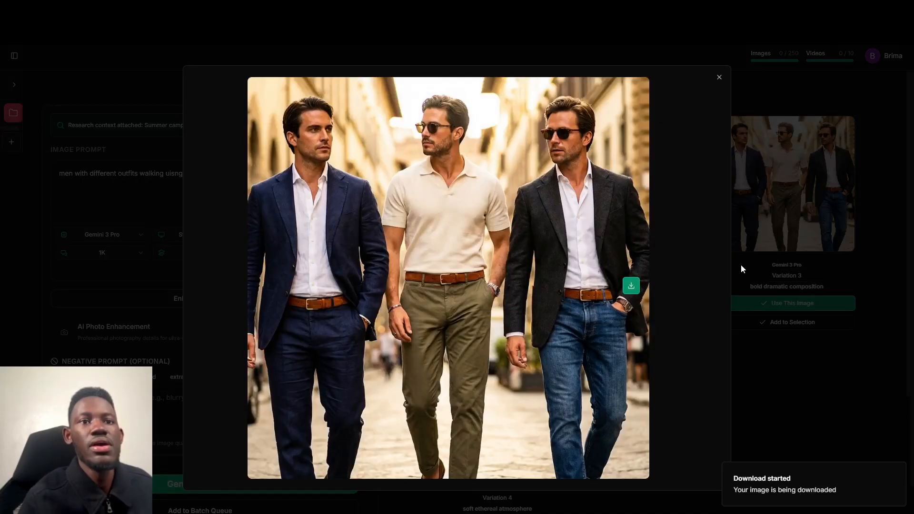
left_click(818, 256)
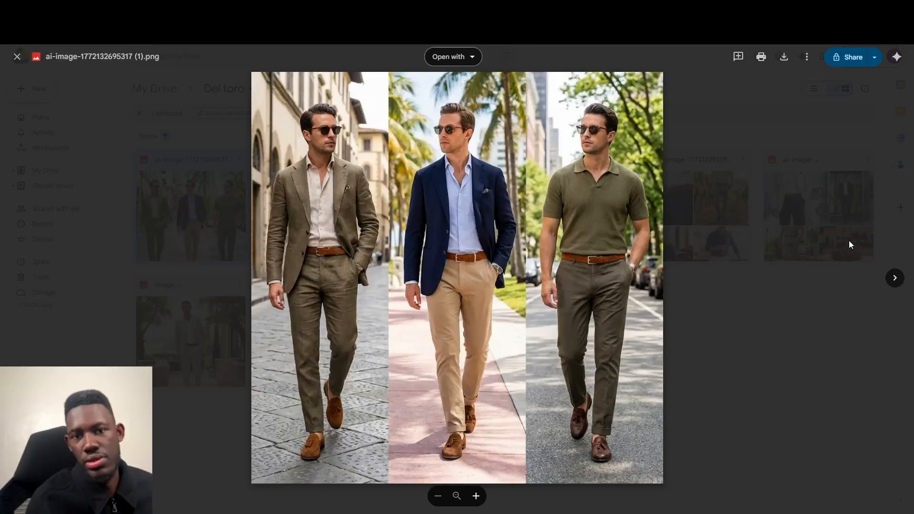
left_click(895, 278)
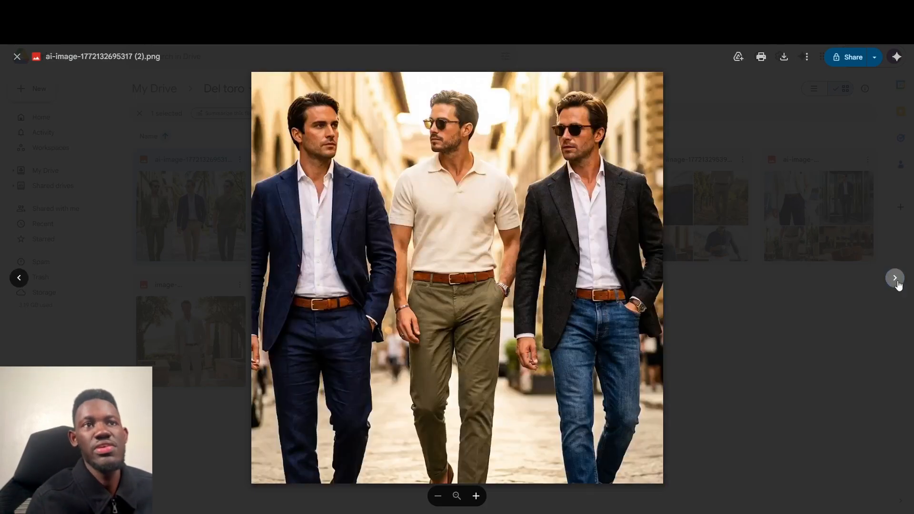
left_click(897, 283)
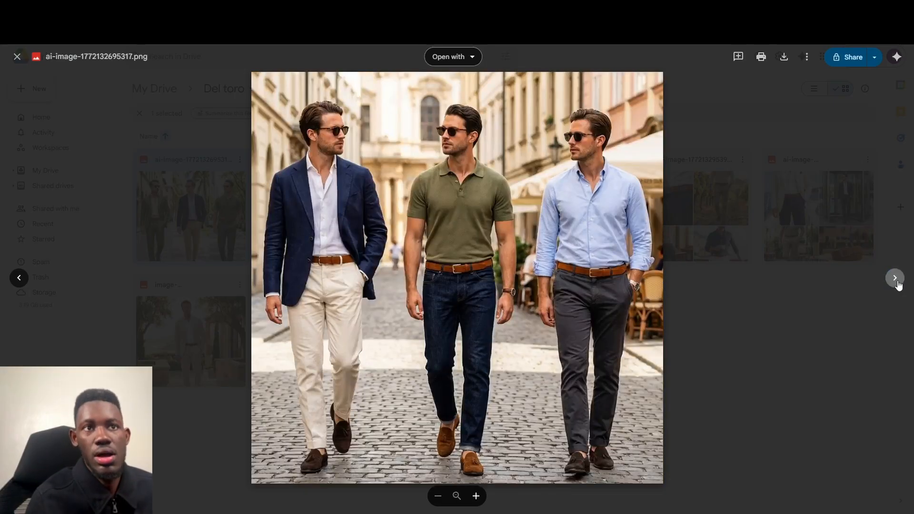
left_click(895, 279)
left_click(897, 280)
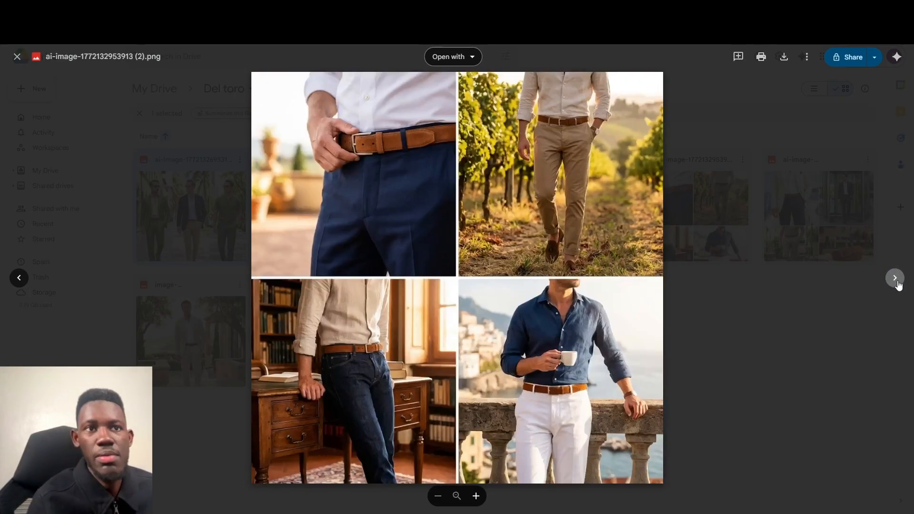
left_click(895, 279)
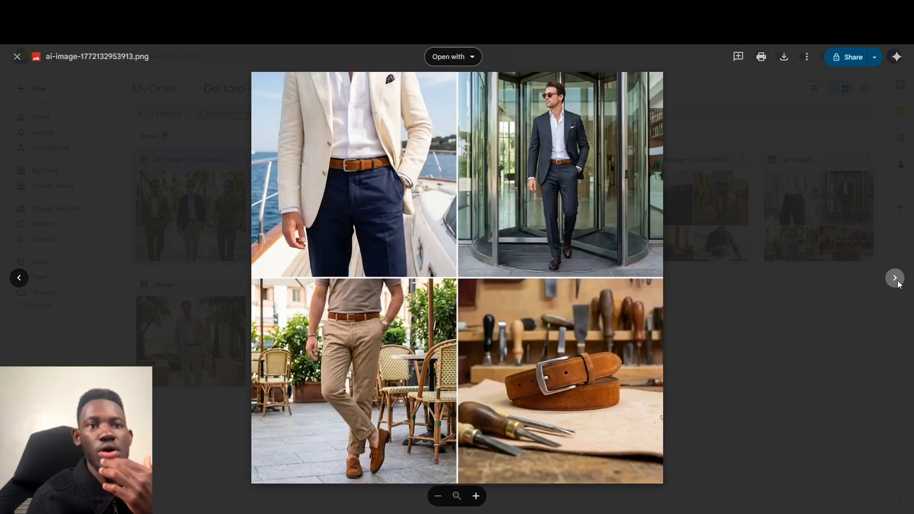
left_click(896, 281)
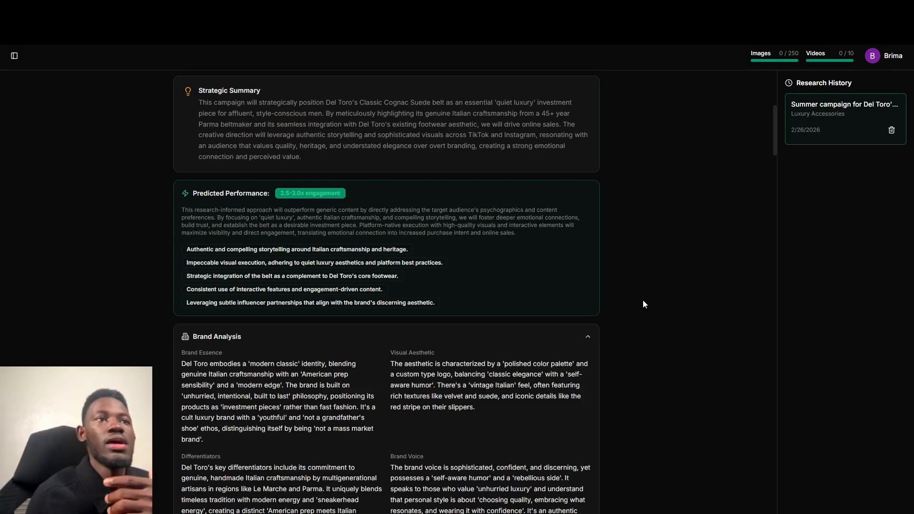
- Read the campaign research report's Brand Analysis, Audience Insights, Competitor Intelligence and Trend Data sections
scroll(644, 304, "down", 3)
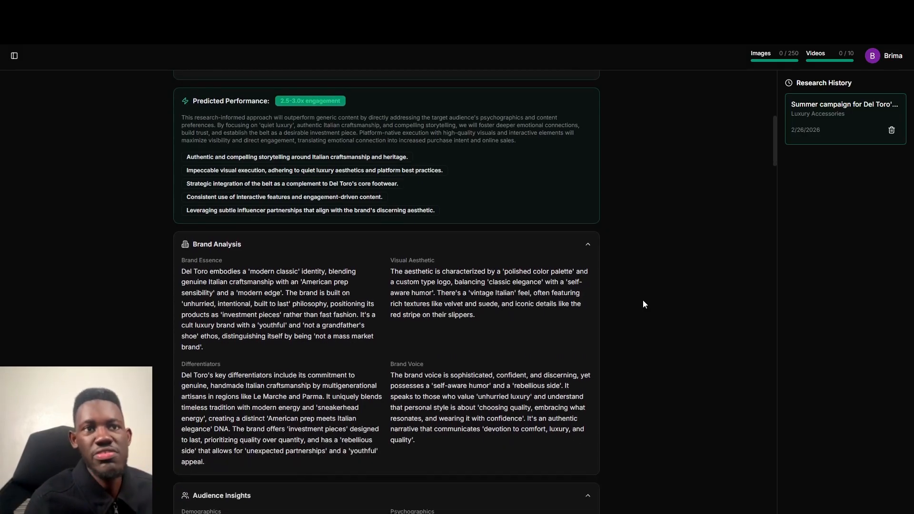
scroll(644, 304, "down", 10)
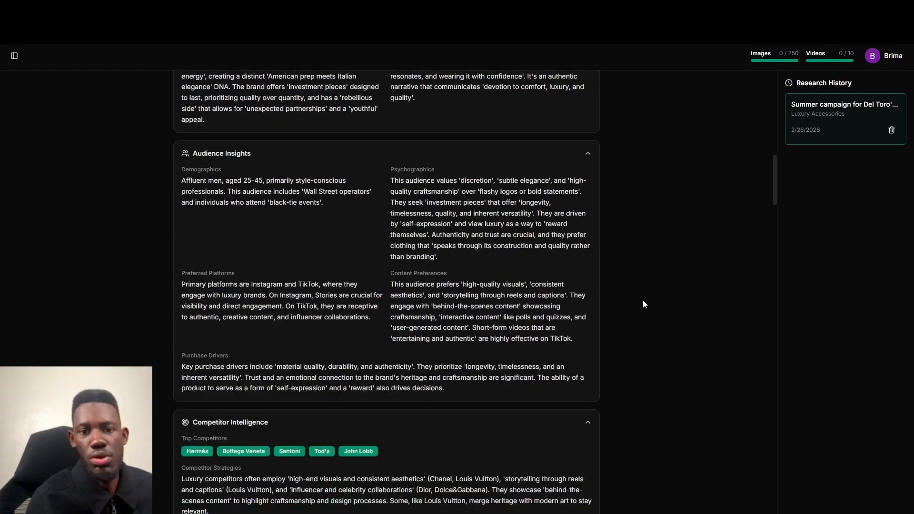
scroll(644, 305, "down", 7)
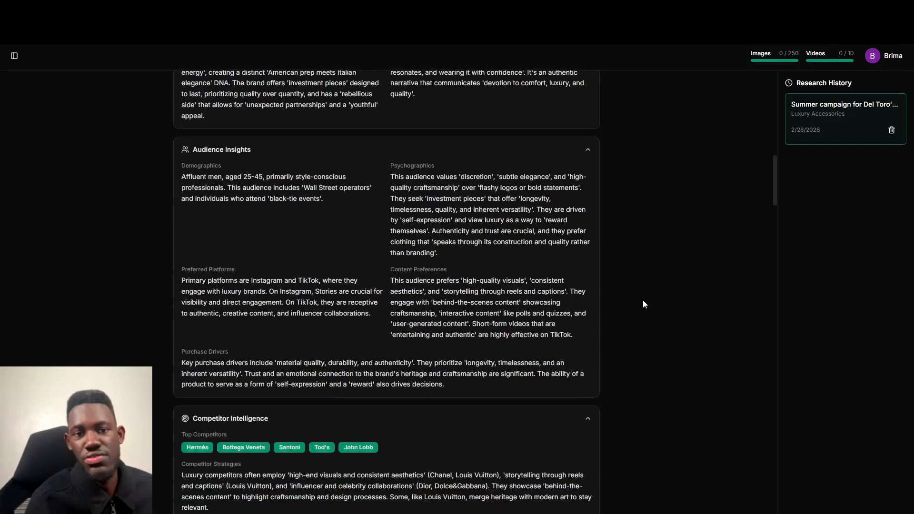
scroll(644, 305, "down", 1)
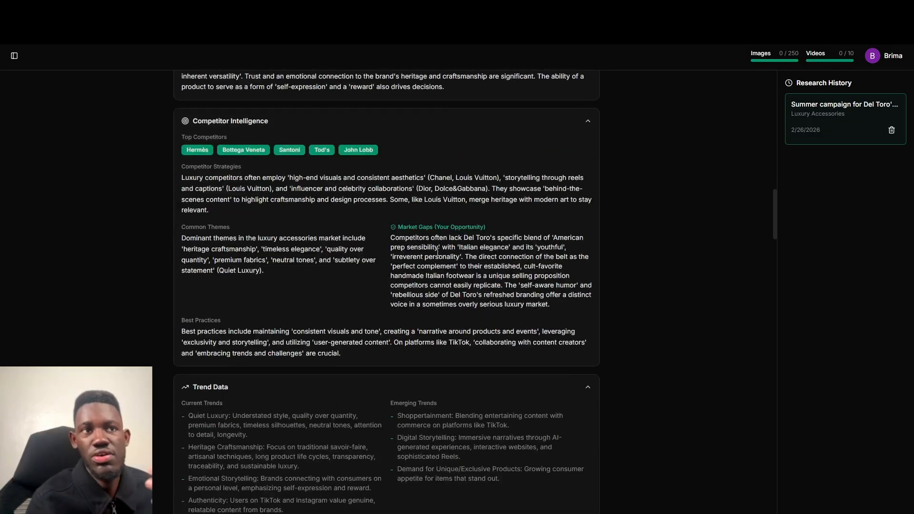
scroll(439, 257, "down", 7)
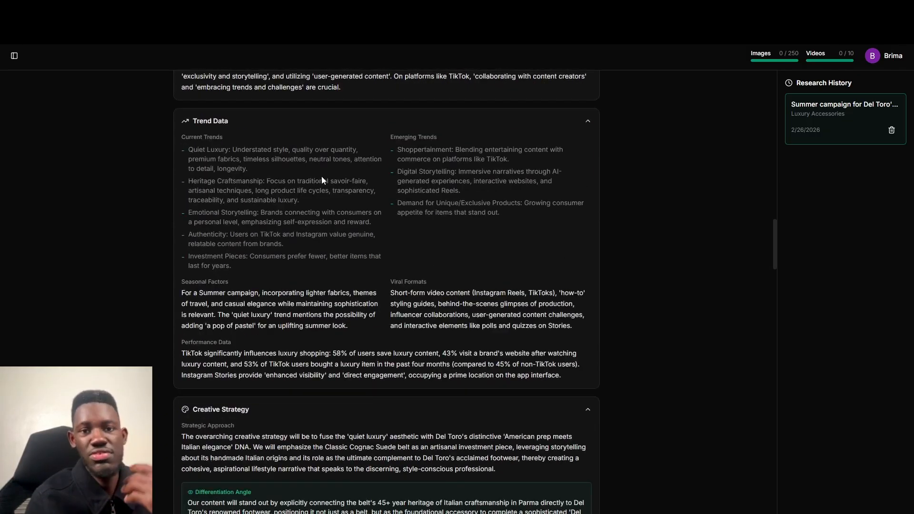
scroll(322, 180, "down", 2)
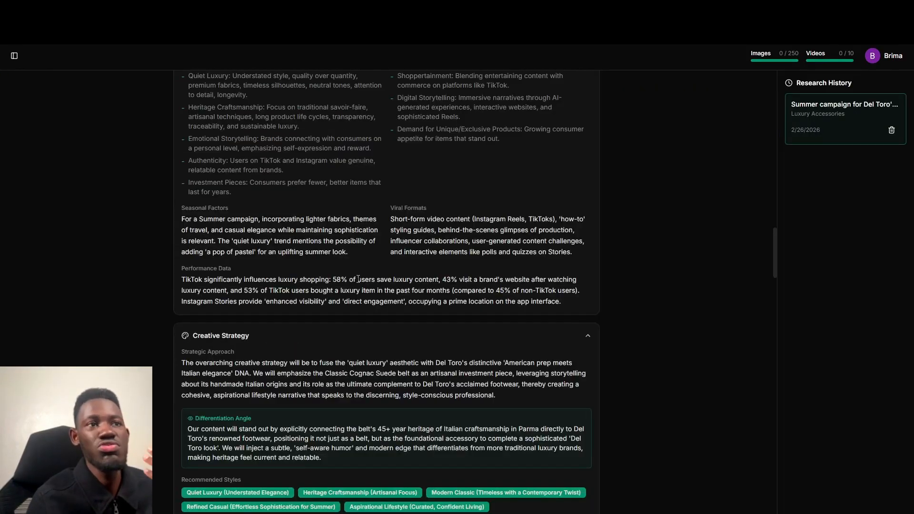
- Look over the research report's Ready-to-Use Generation Prompts, including the artisan and loafers ensemble prompts
scroll(358, 280, "down", 15)
scroll(358, 279, "down", 5)
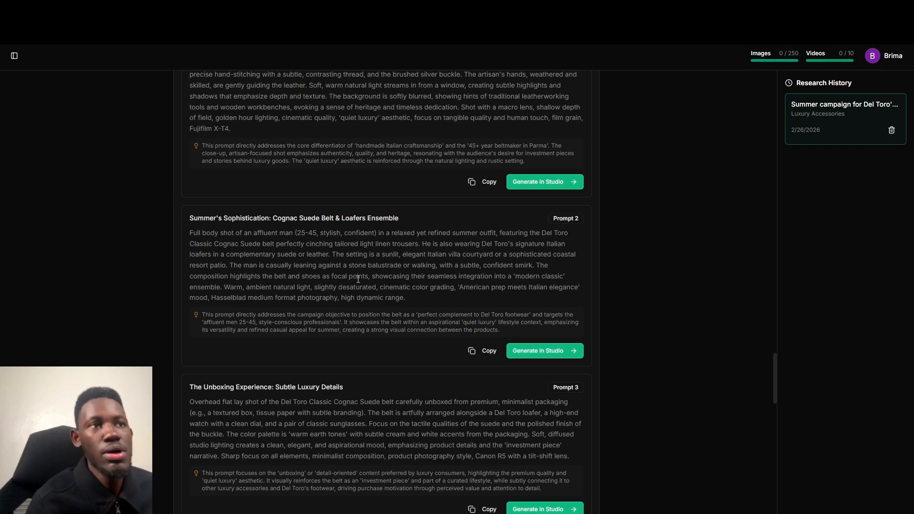
scroll(358, 279, "up", 3)
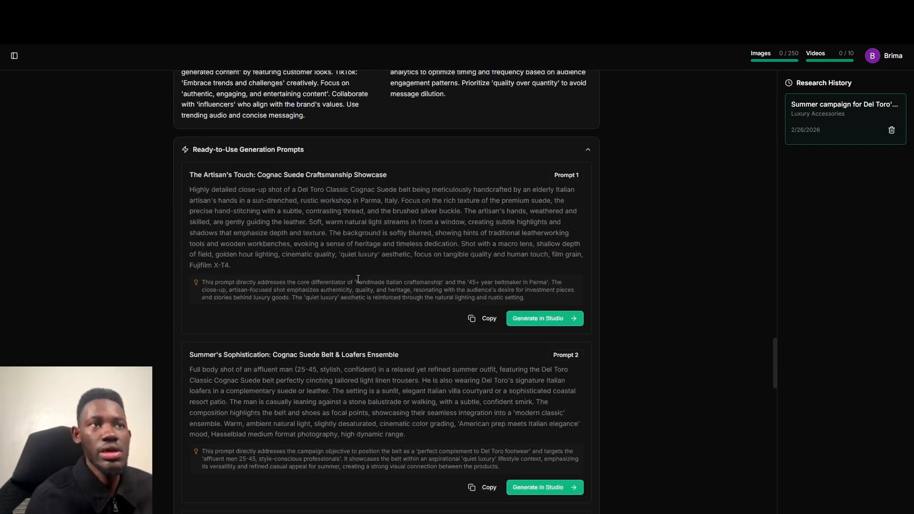
scroll(358, 279, "down", 1)
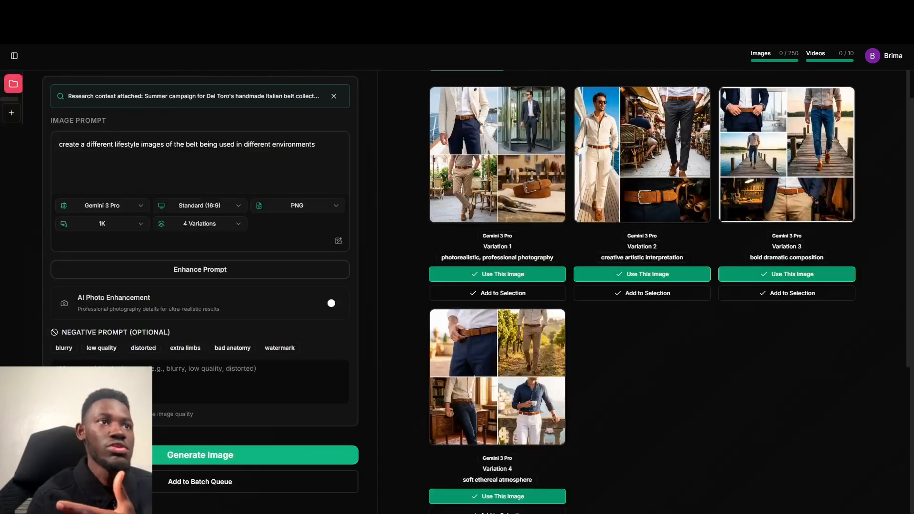
triple_click(268, 148)
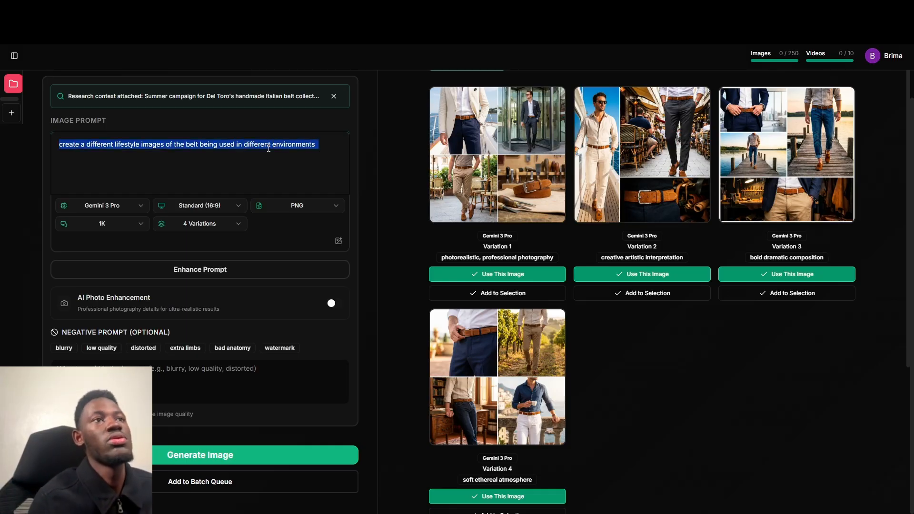
left_click(268, 148)
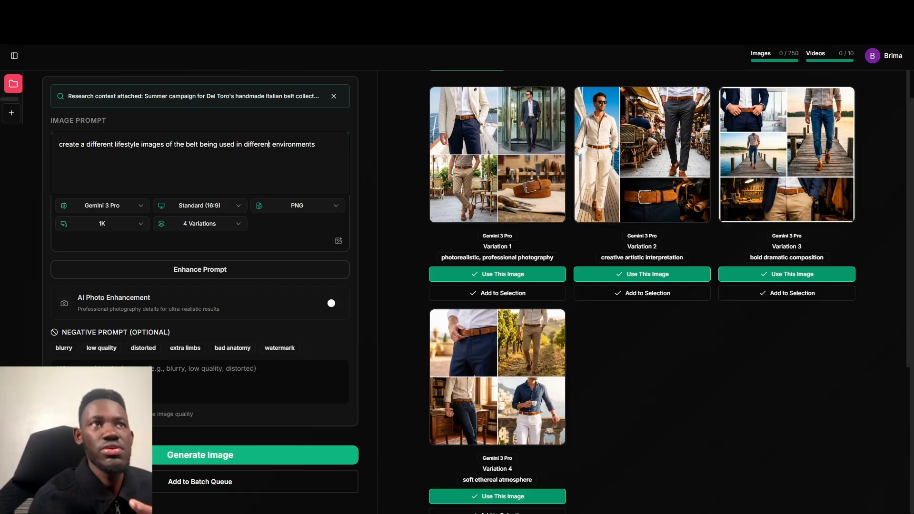
- Examine the Classic Belt - Cognac Suede product page on the Del Toro site, including its photos and product details
left_click(267, 8)
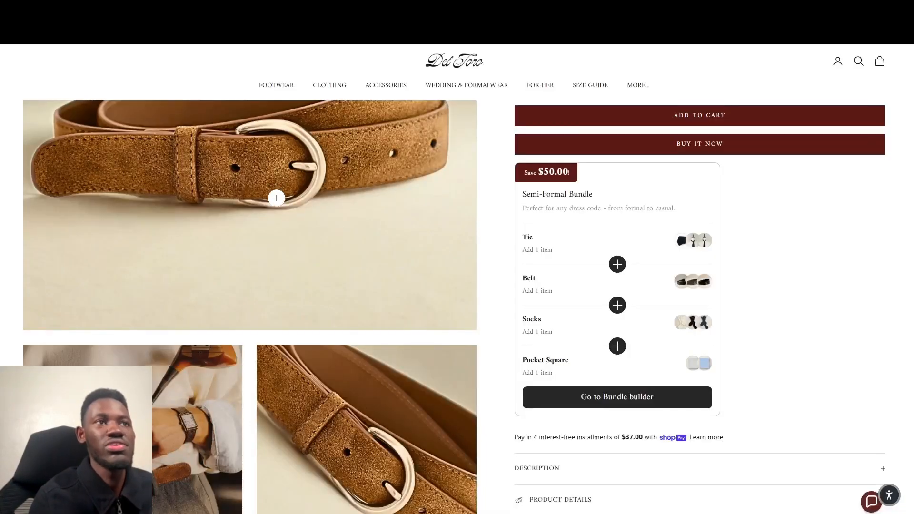
scroll(294, 273, "down", 5)
scroll(293, 273, "down", 5)
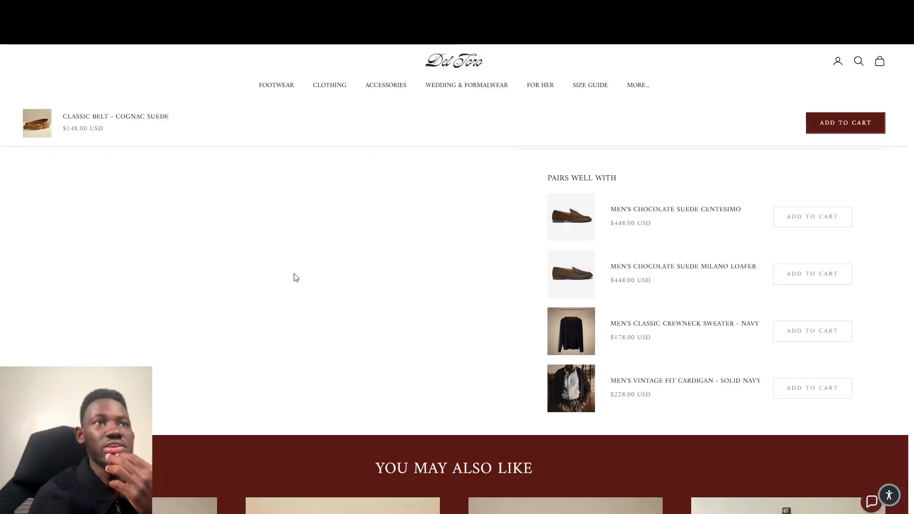
scroll(295, 278, "up", 10)
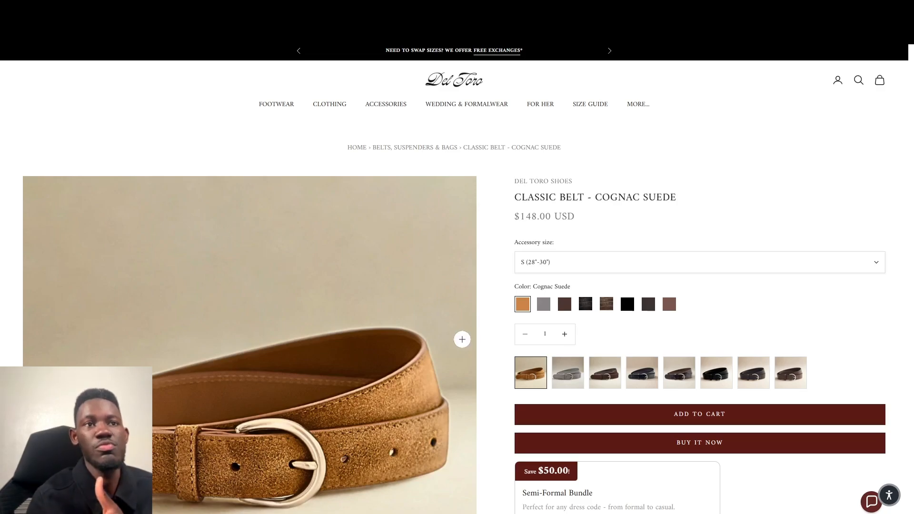
scroll(488, 364, "down", 3)
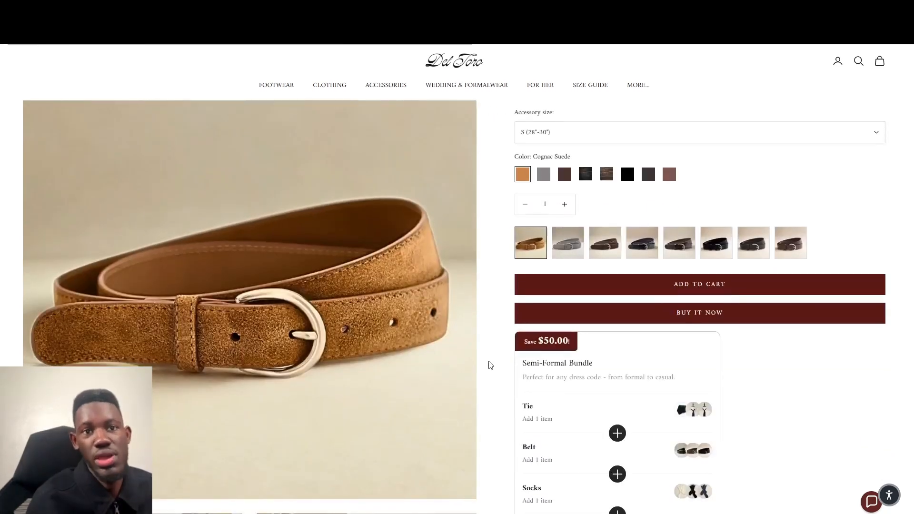
scroll(491, 365, "down", 2)
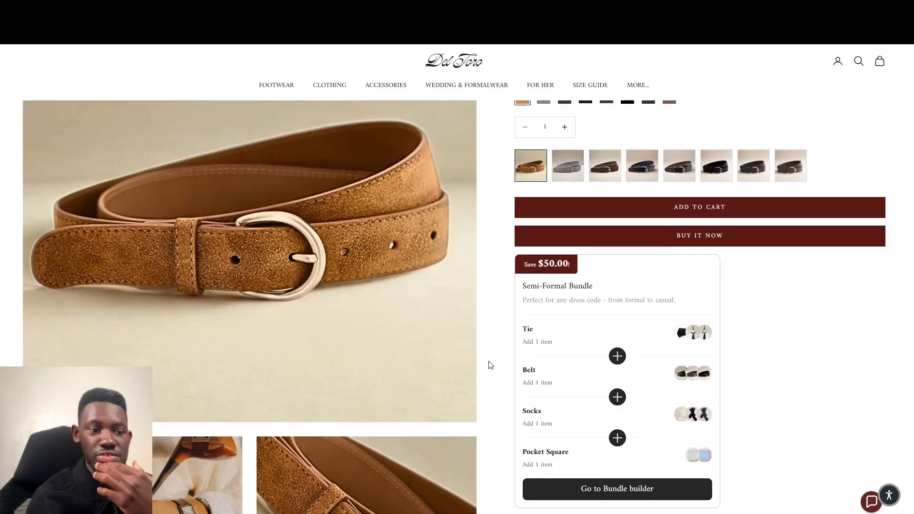
scroll(490, 364, "down", 3)
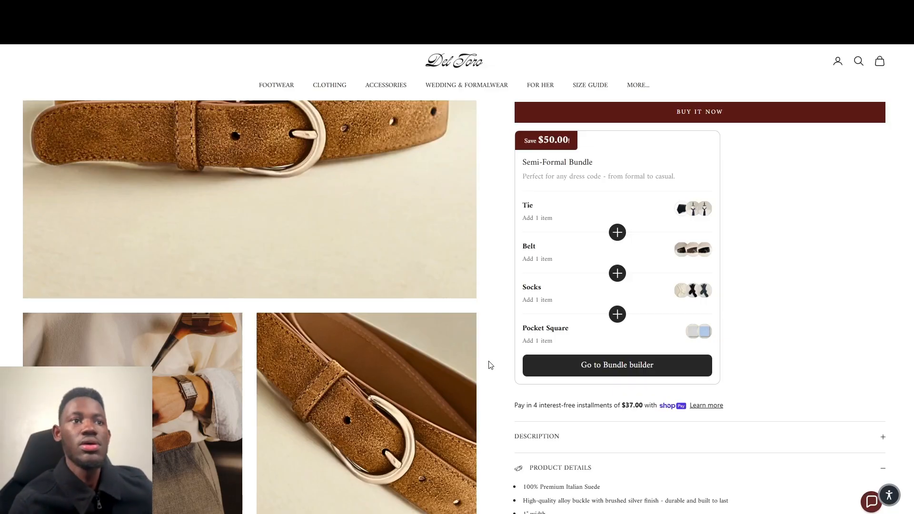
scroll(491, 365, "down", 4)
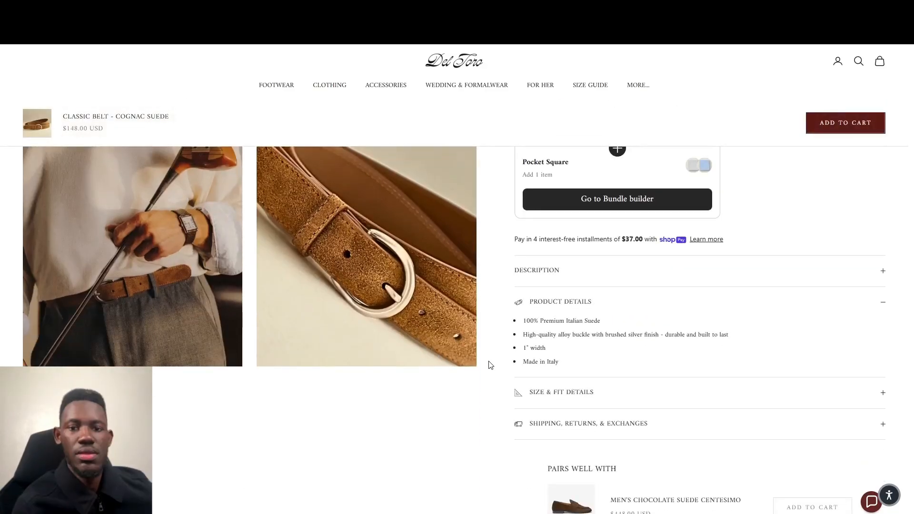